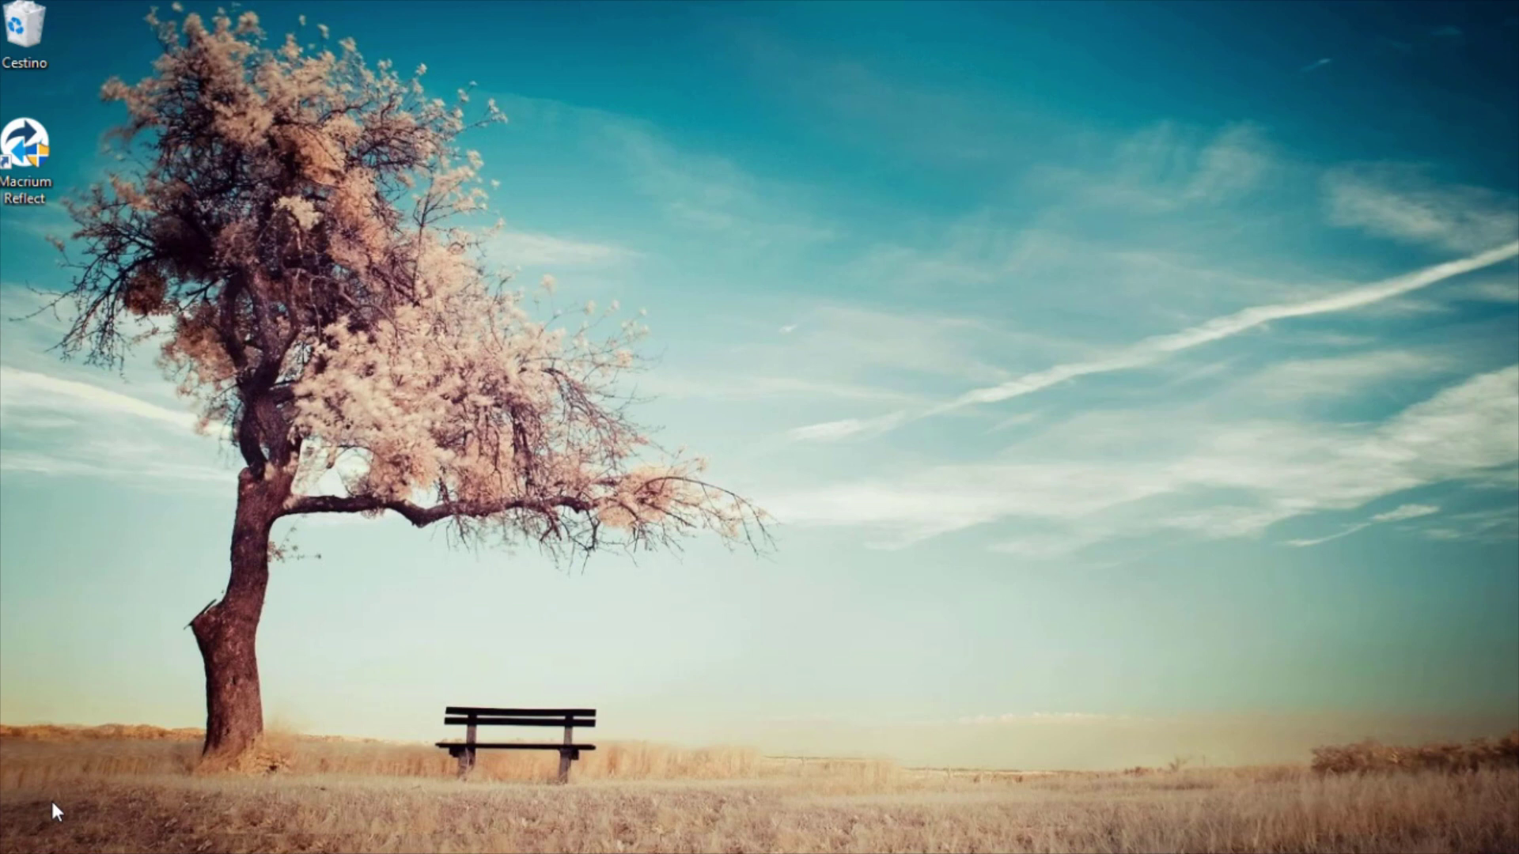
Step: Open File Explorer and view the drives listed under Questo PC
mouse_move(618, 851)
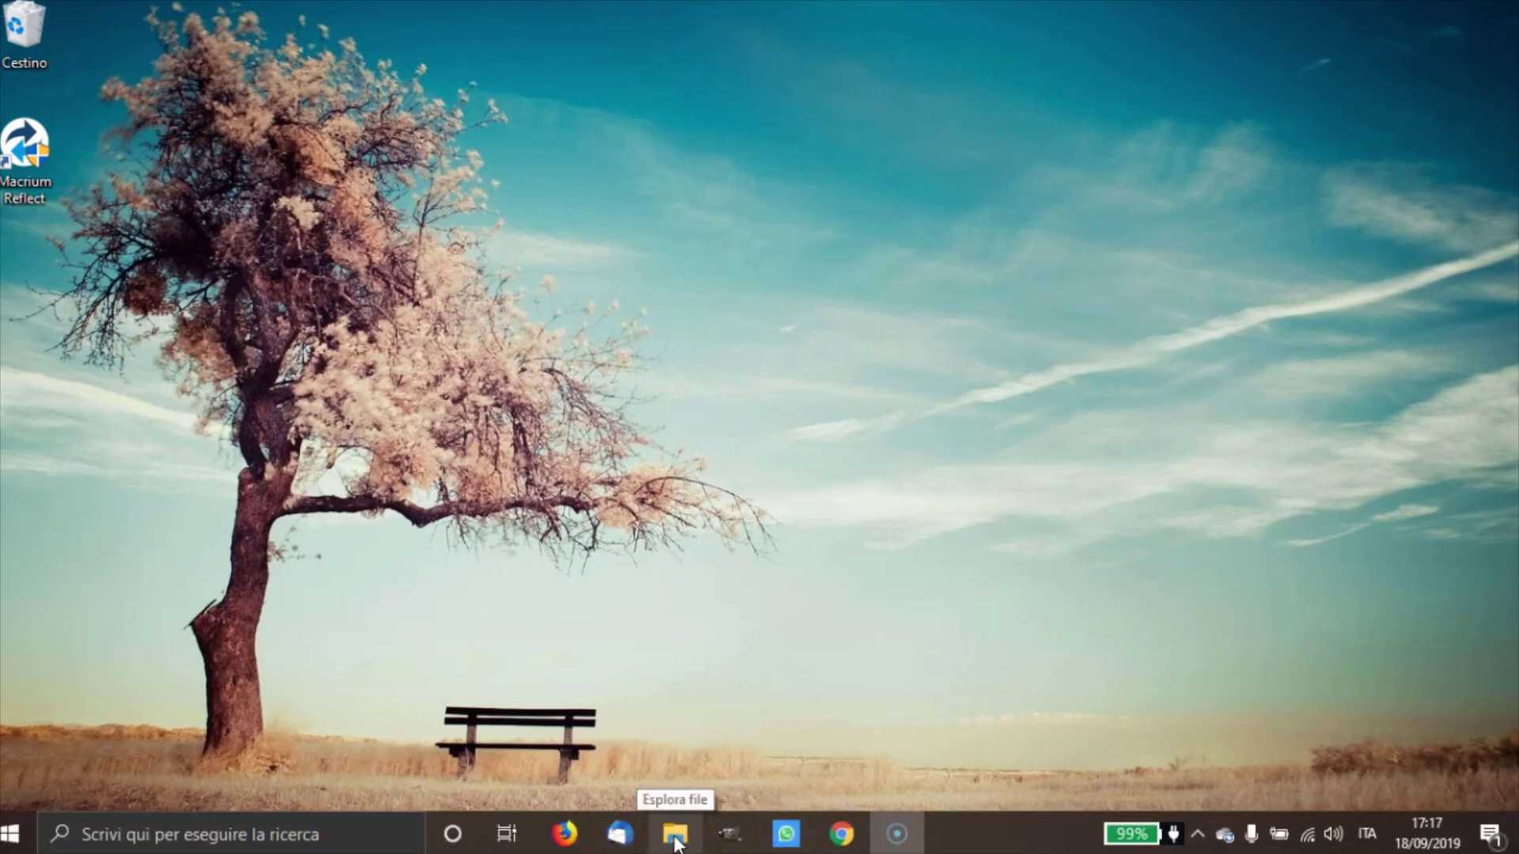
click(676, 841)
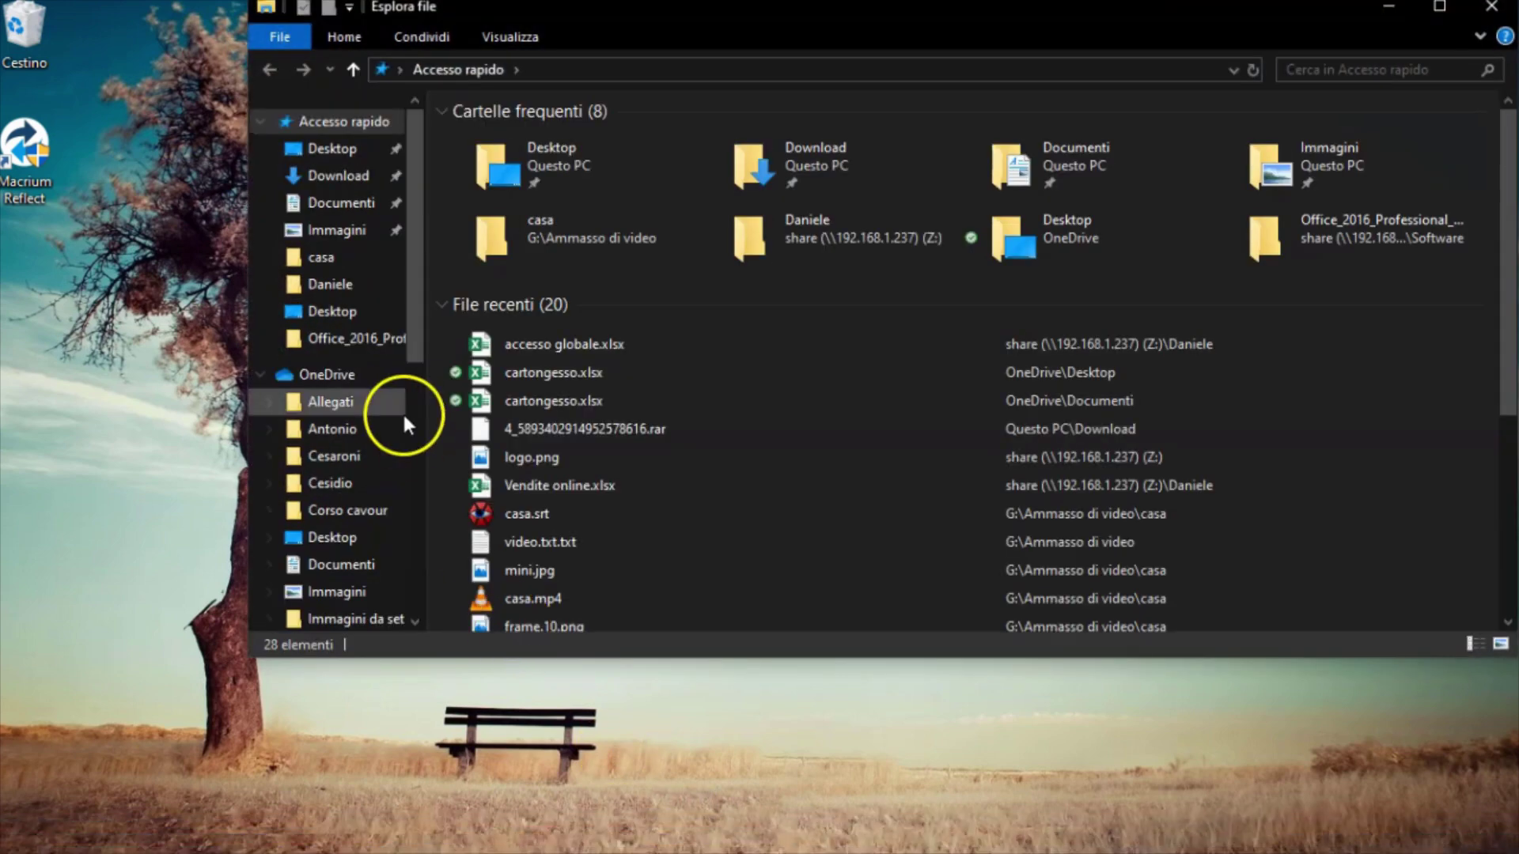
drag(411, 345, 418, 549)
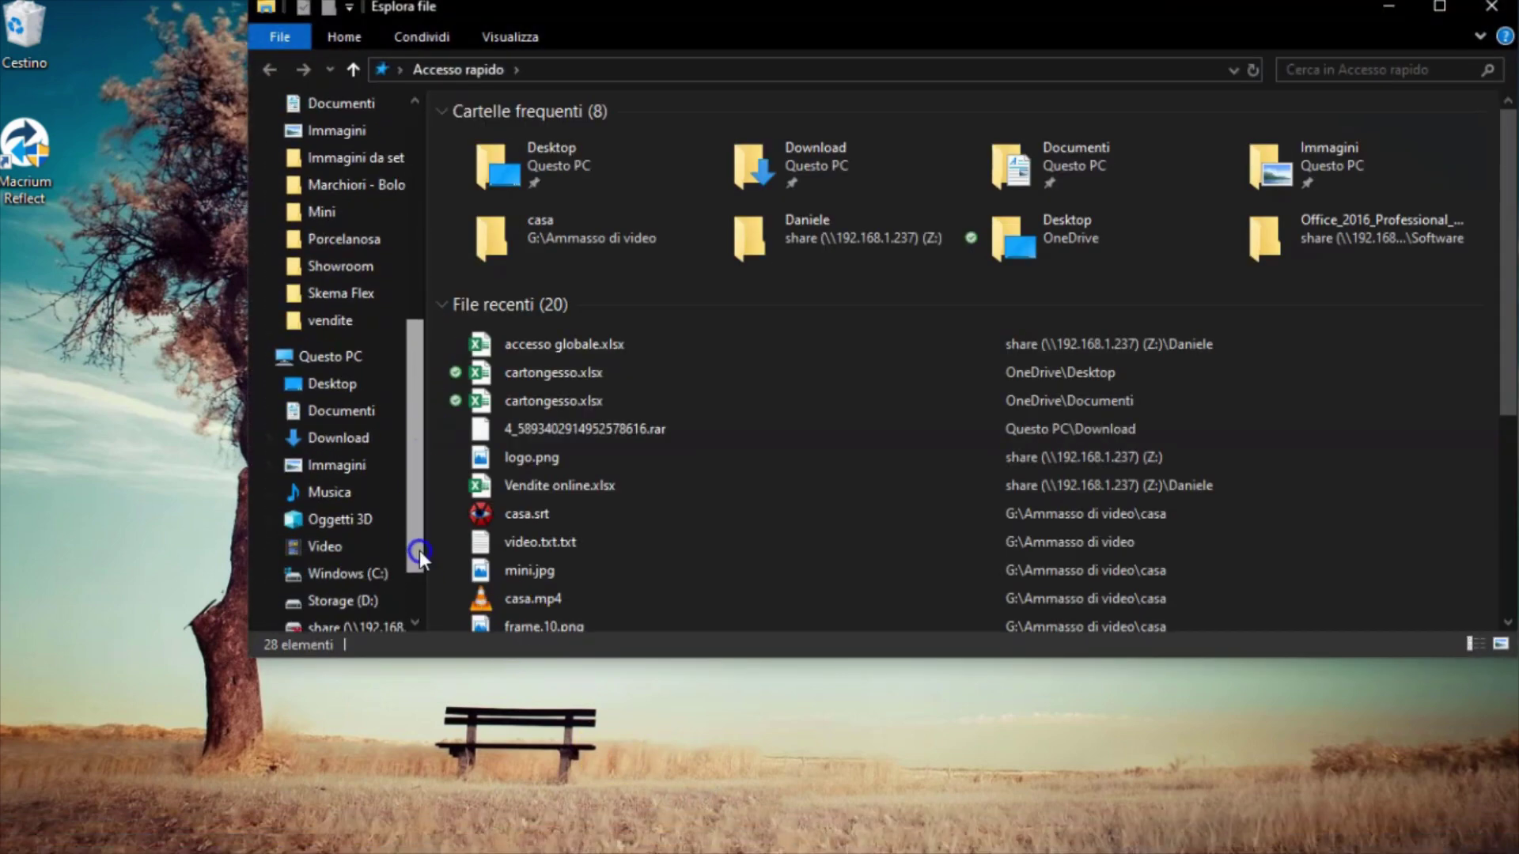
click(331, 356)
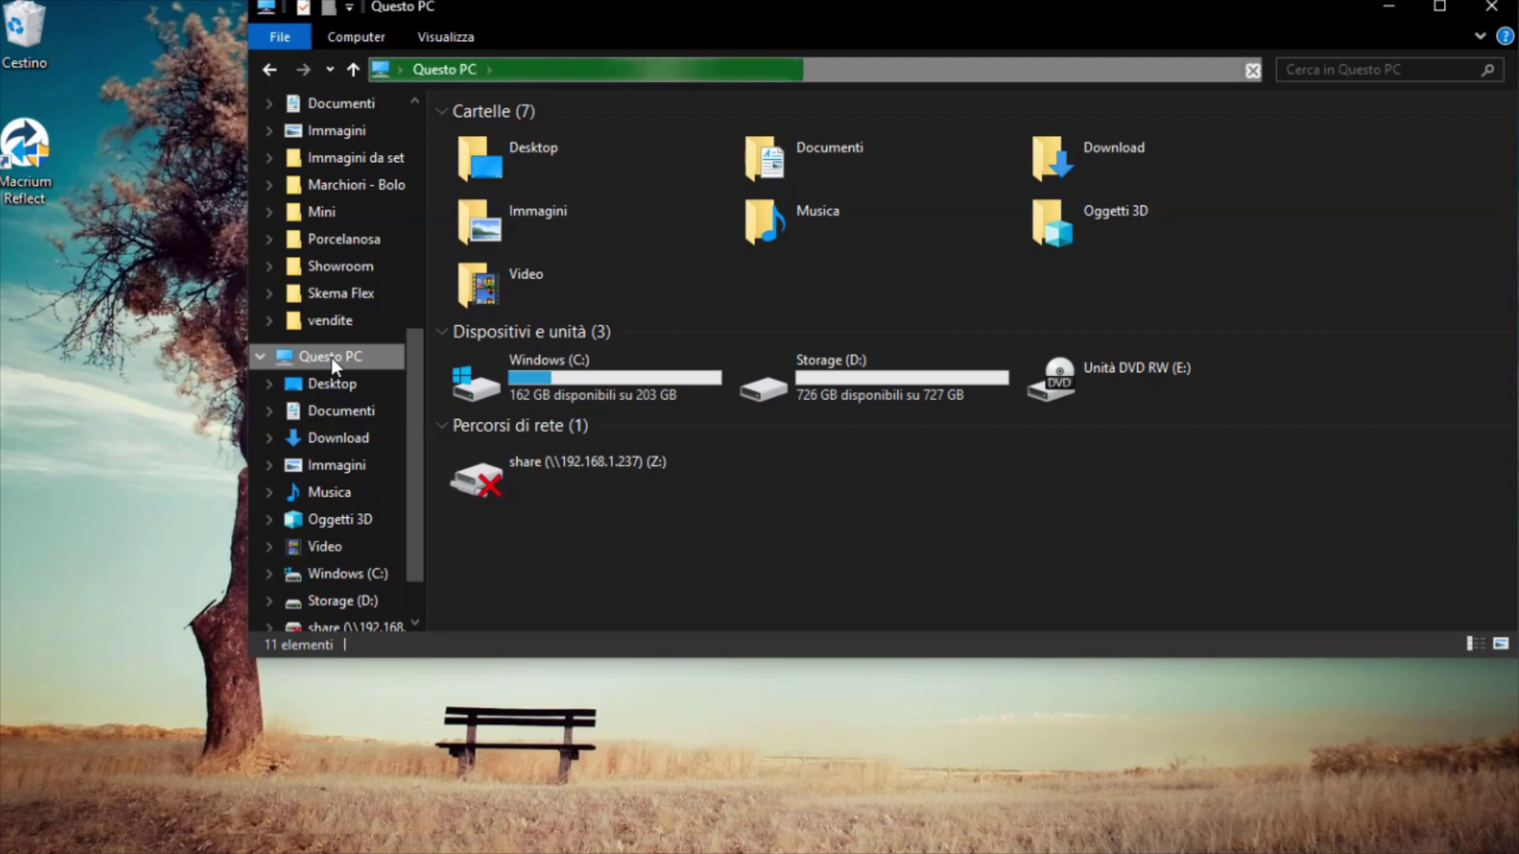
click(197, 711)
Step: Search Windows for "gestione disco" and open the disk partition management tool
click(203, 834)
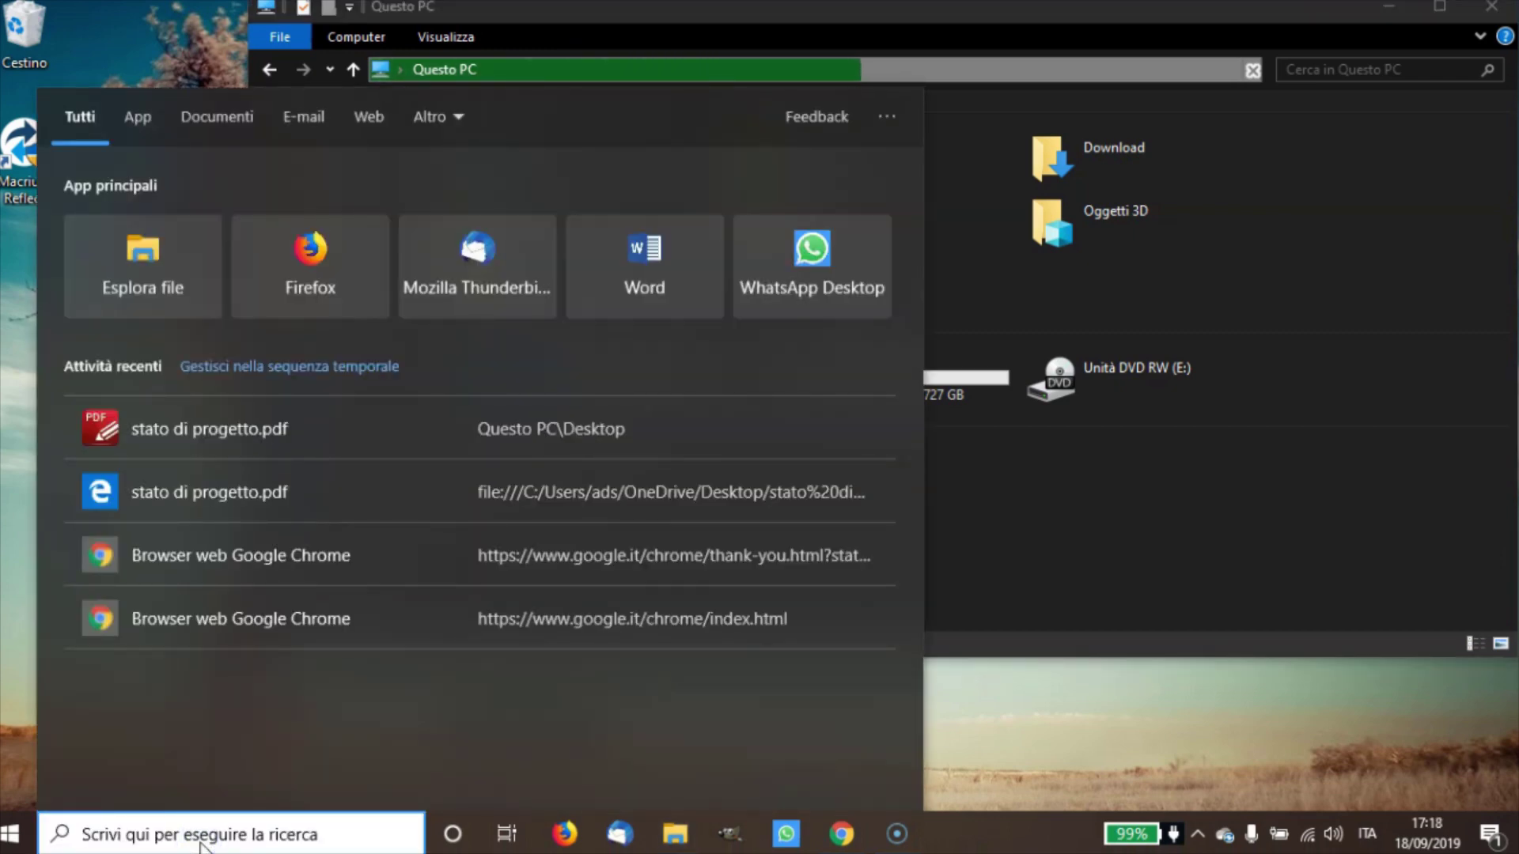
text(gestri)
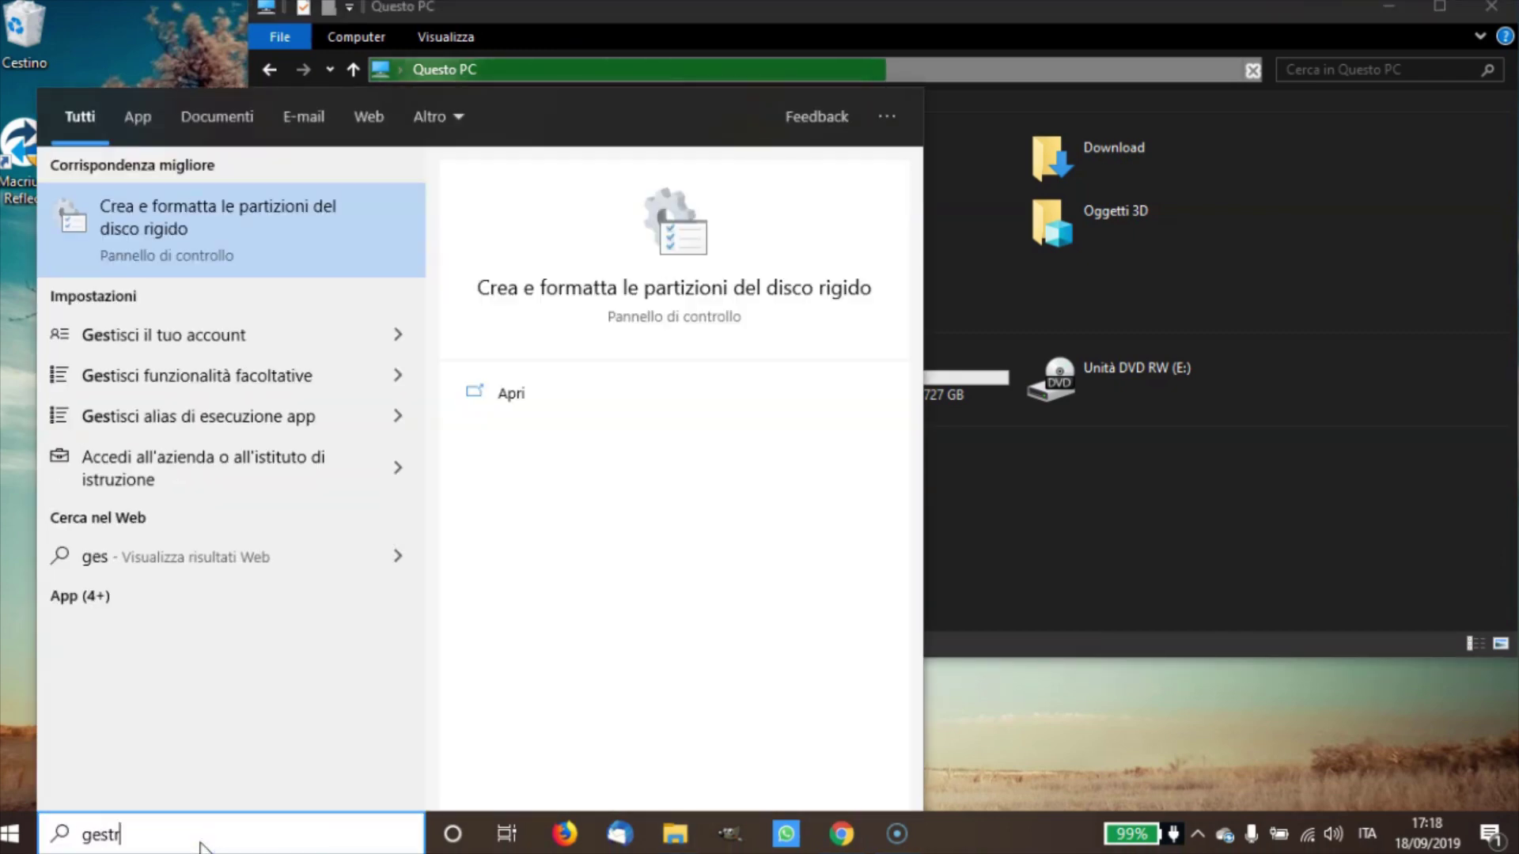
key(BackSpace)
key(BackSpace)
text(ione)
key(BackSpace)
key(BackSpace)
key(BackSpace)
key(BackSpace)
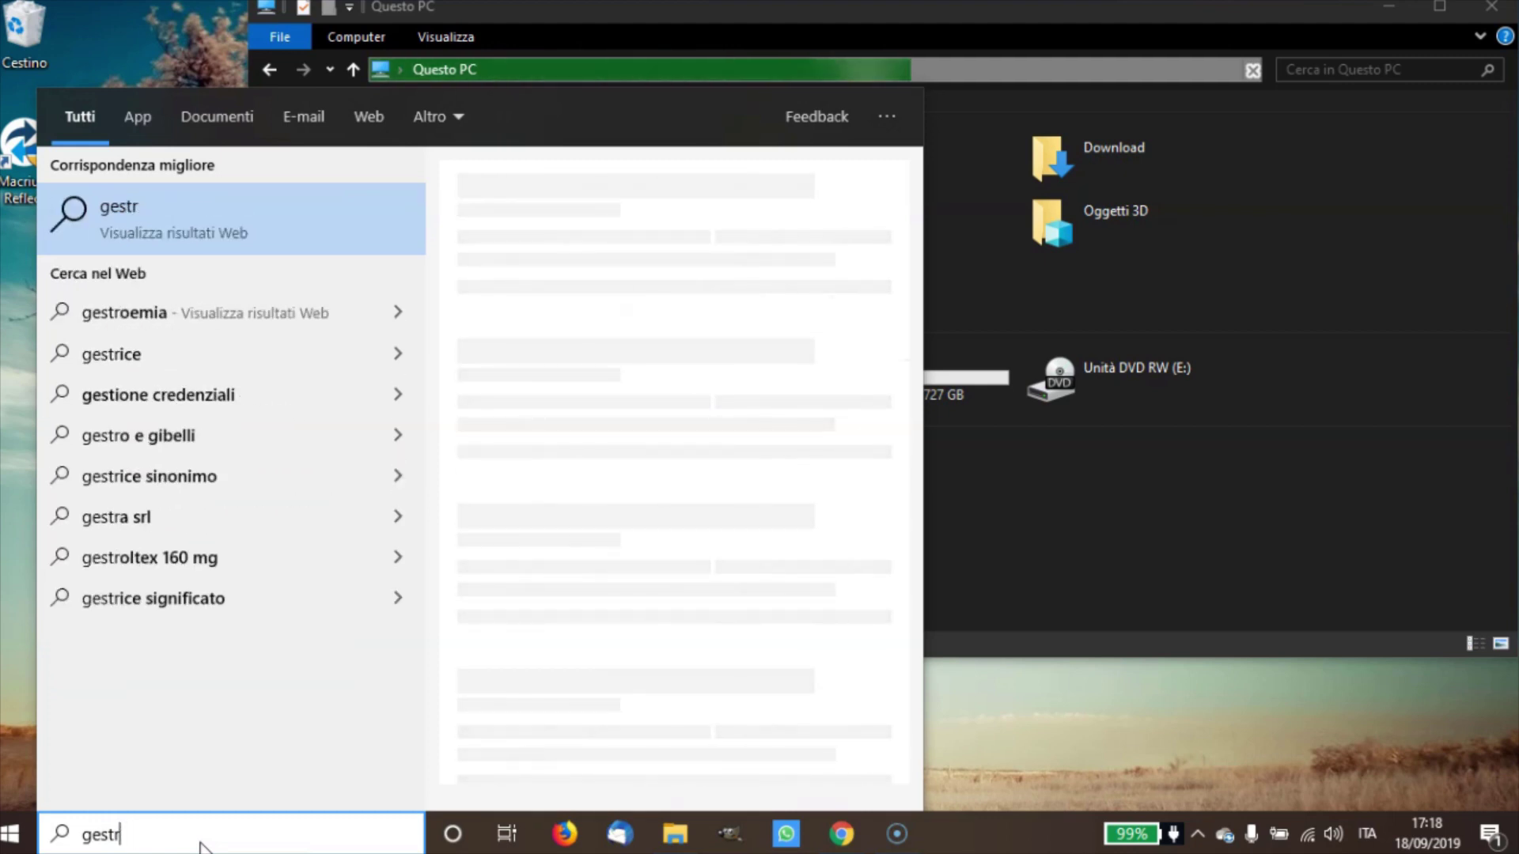
text(u)
key(BackSpace)
text(ione )
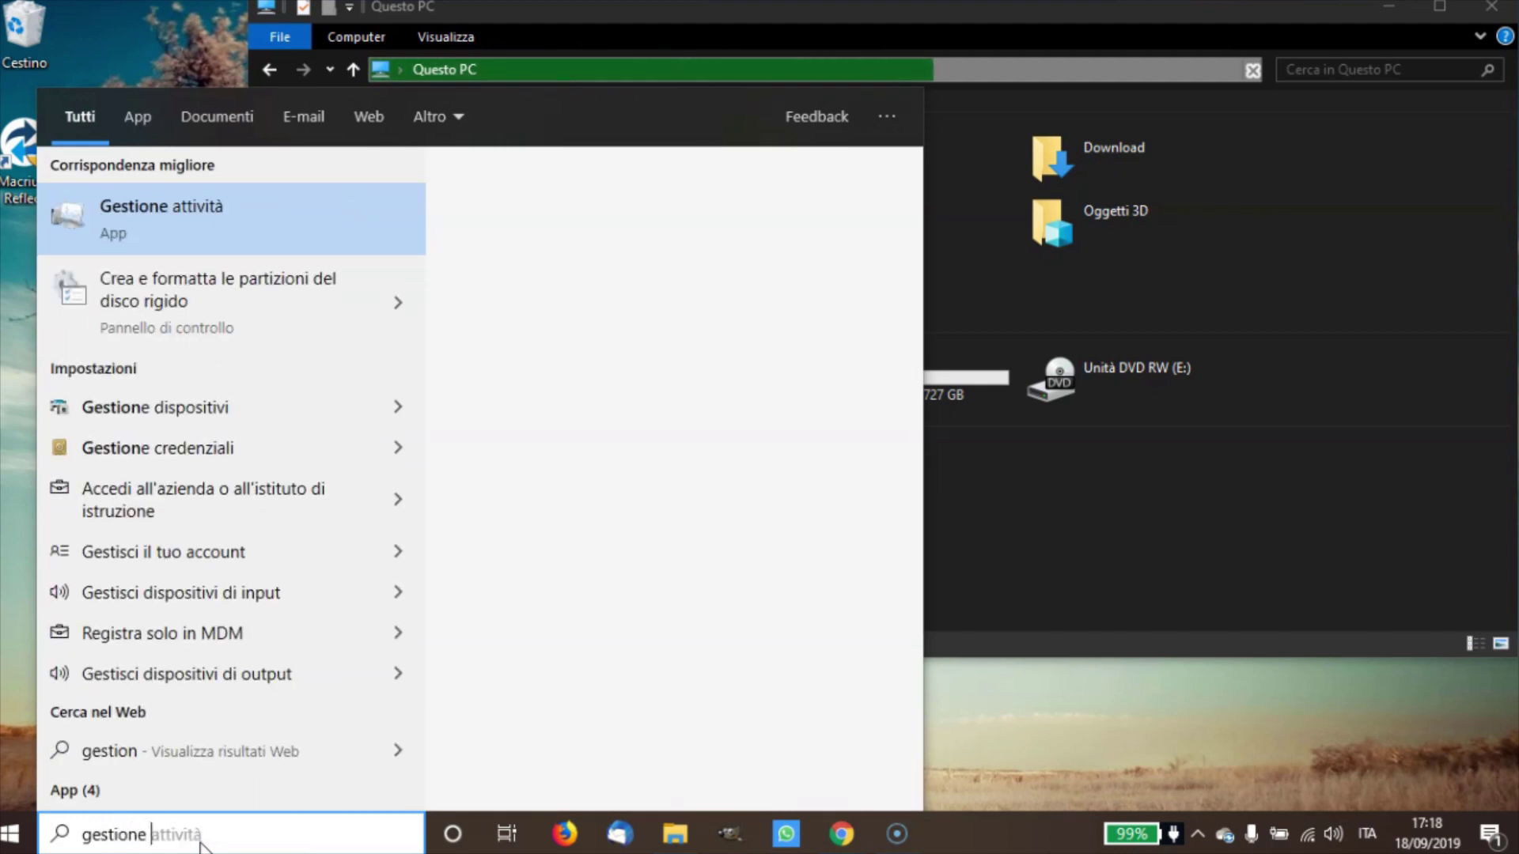
text(disco)
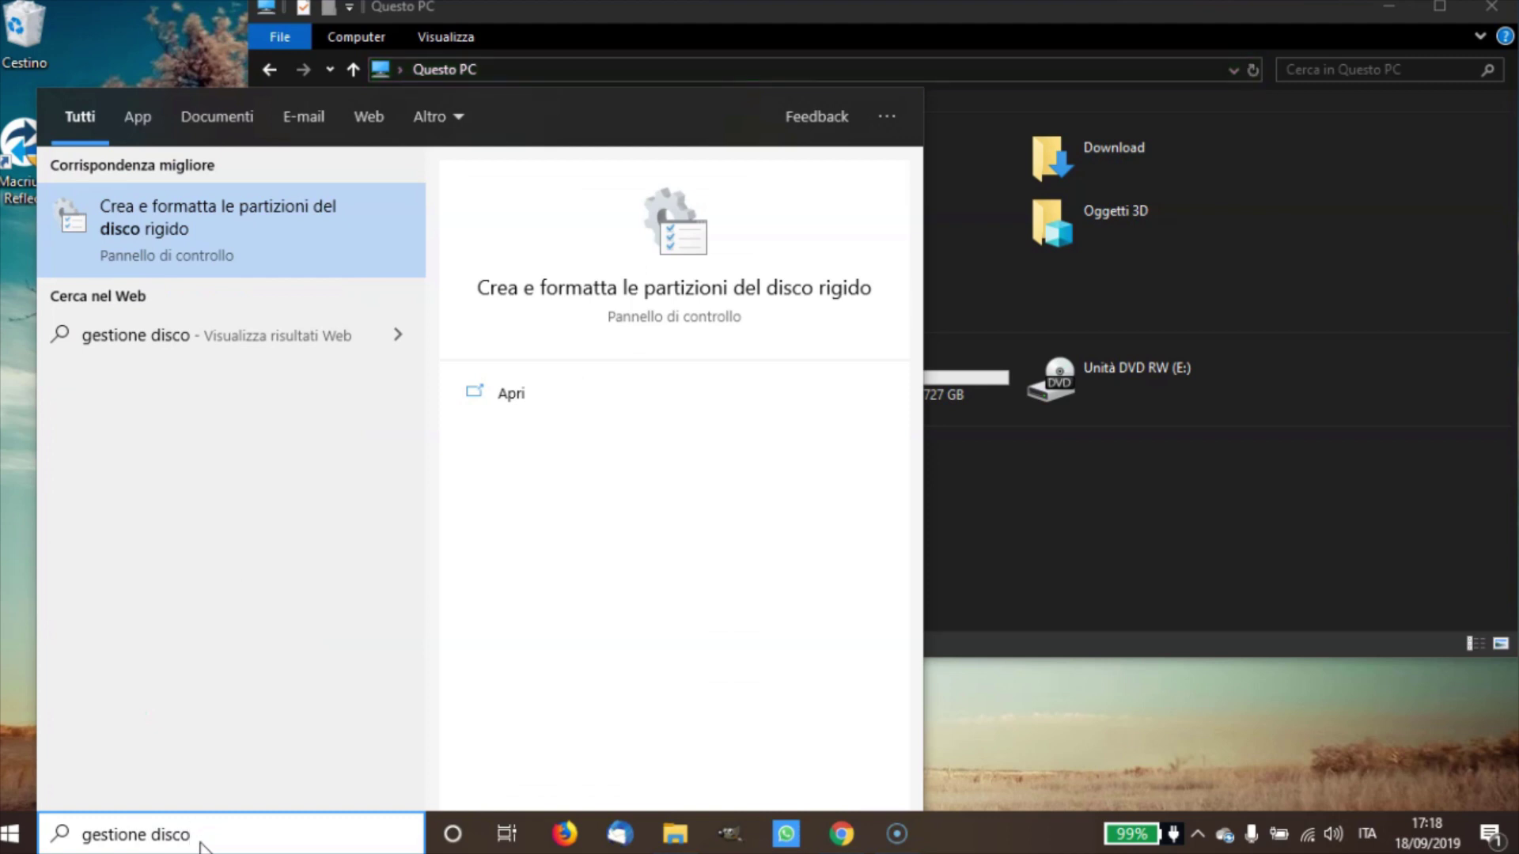
key(Return)
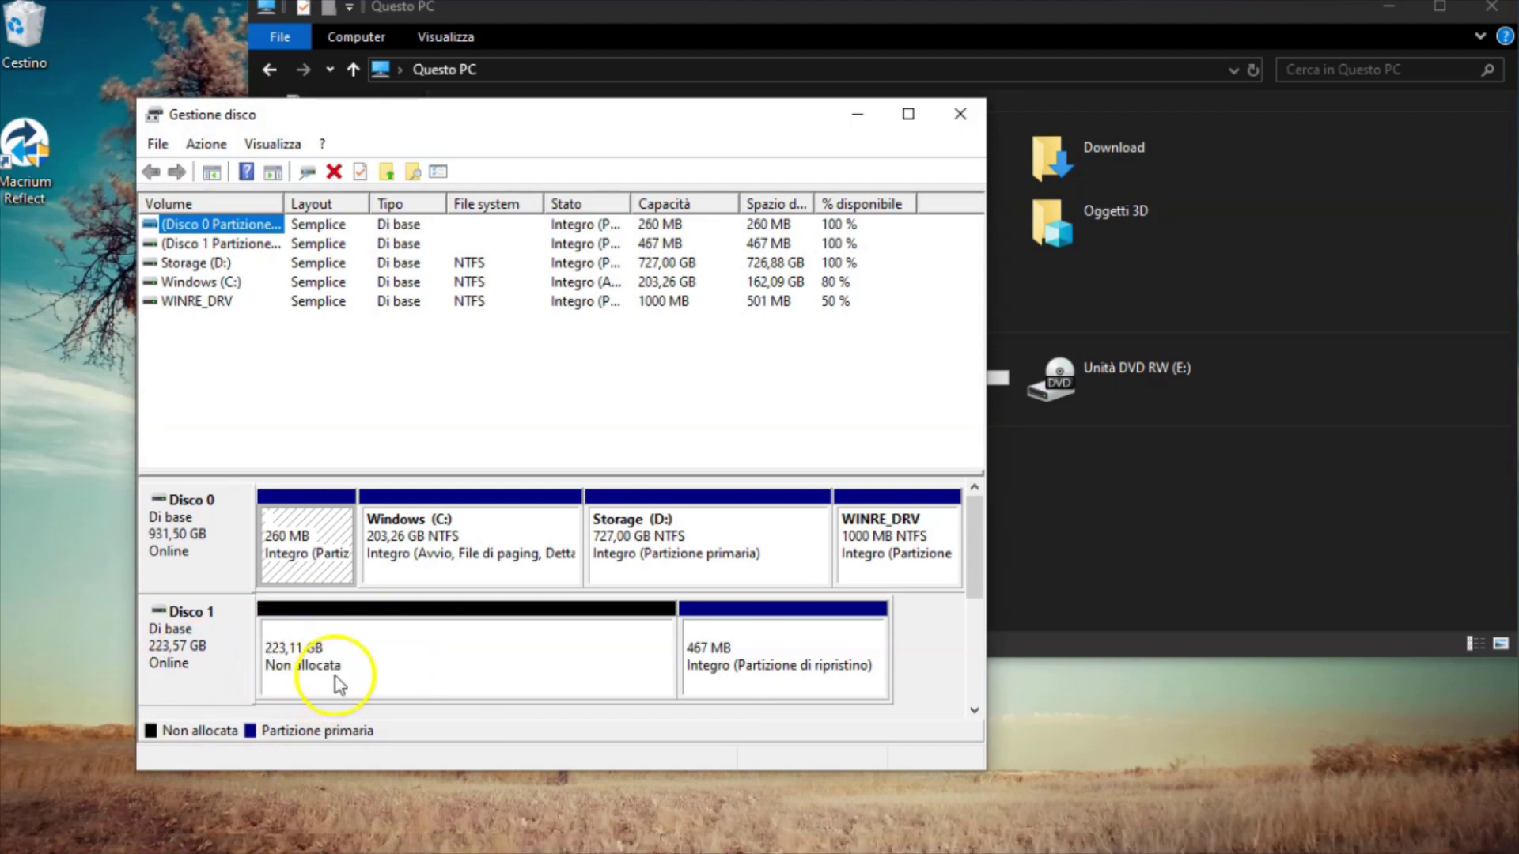
Step: Start a new simple volume in Disco 1's unallocated space, keeping the default size and assigning drive letter F
right_click(412, 658)
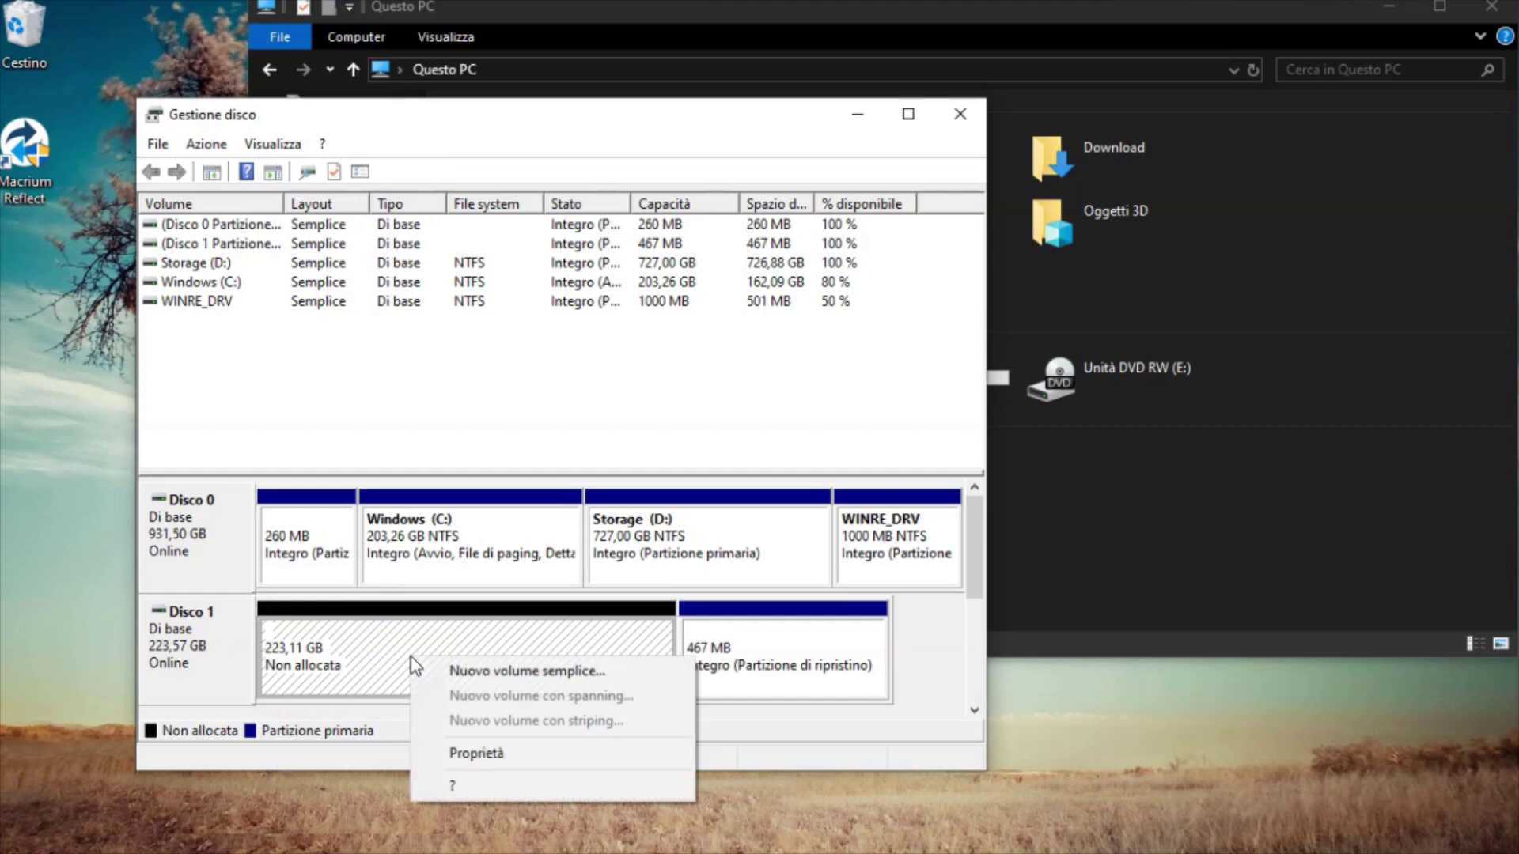
click(452, 671)
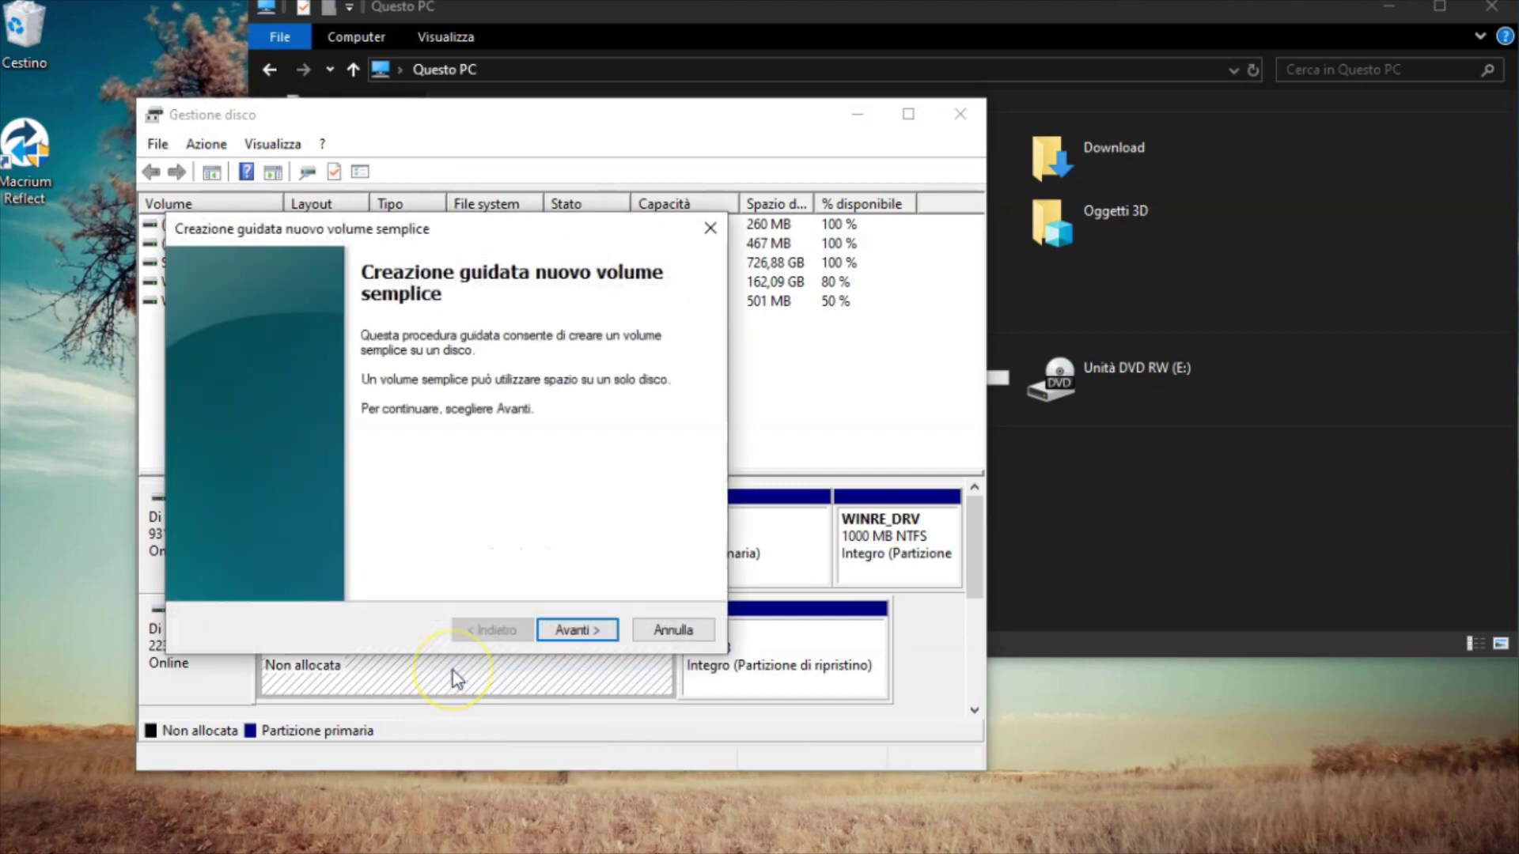
click(569, 630)
click(573, 631)
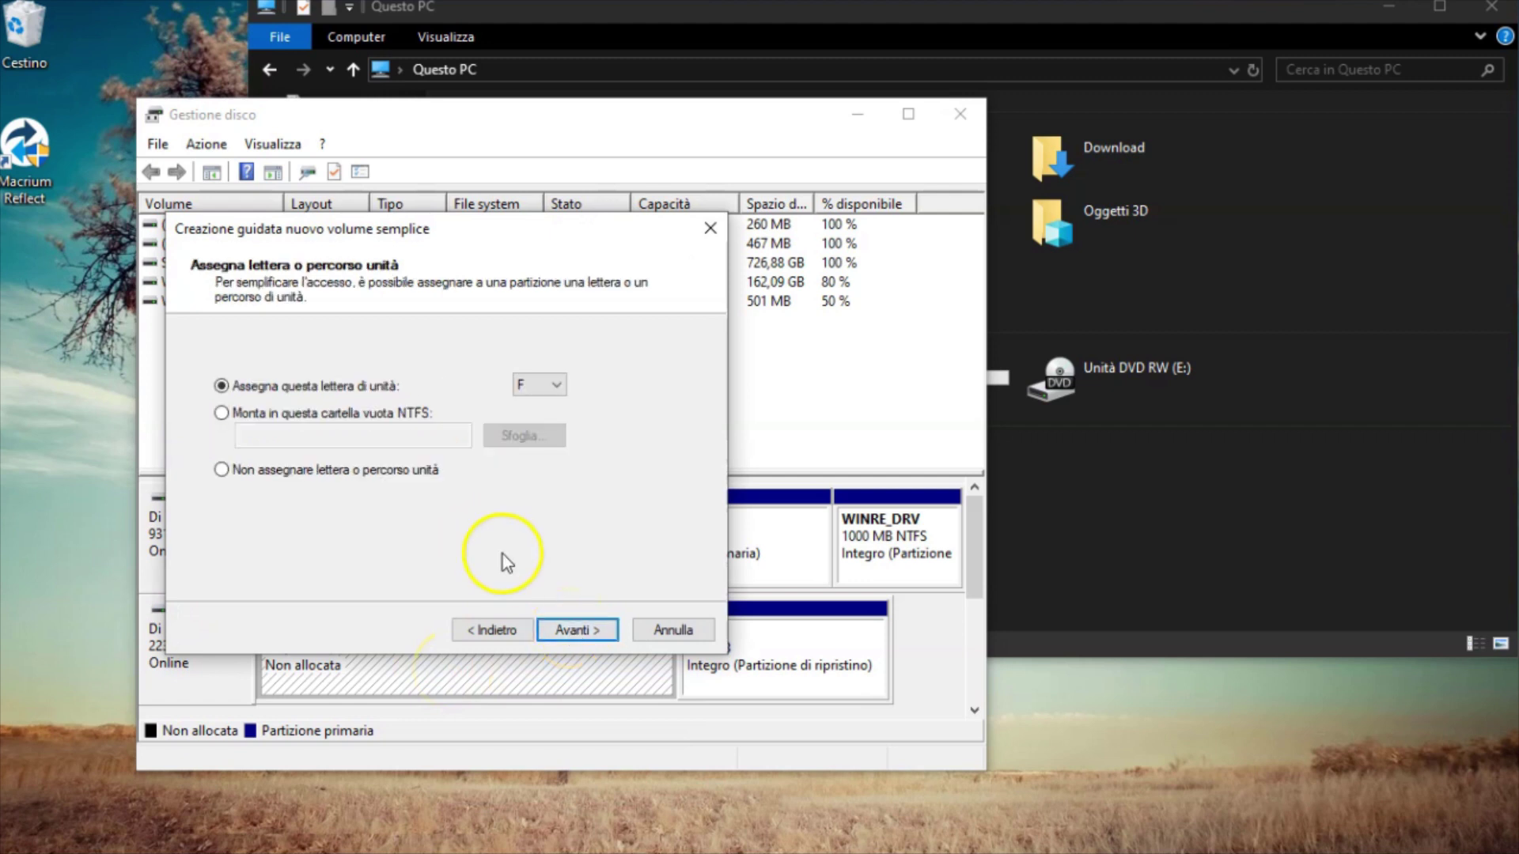
click(573, 633)
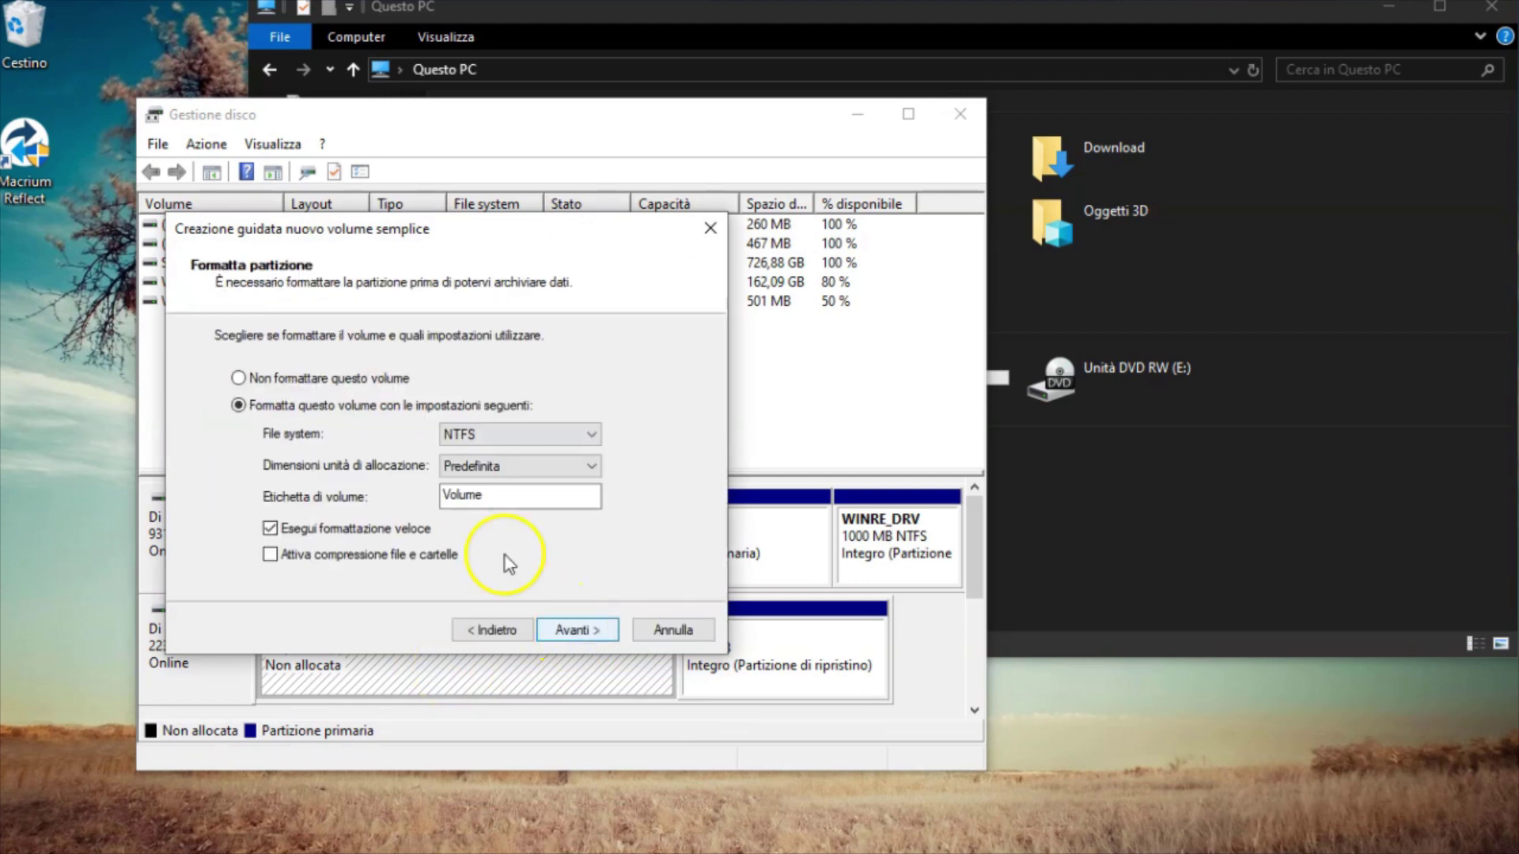
Step: Label the new volume SSD, keep the NTFS quick format settings, and complete the volume creation
click(487, 496)
double_click(487, 496)
text(SSD)
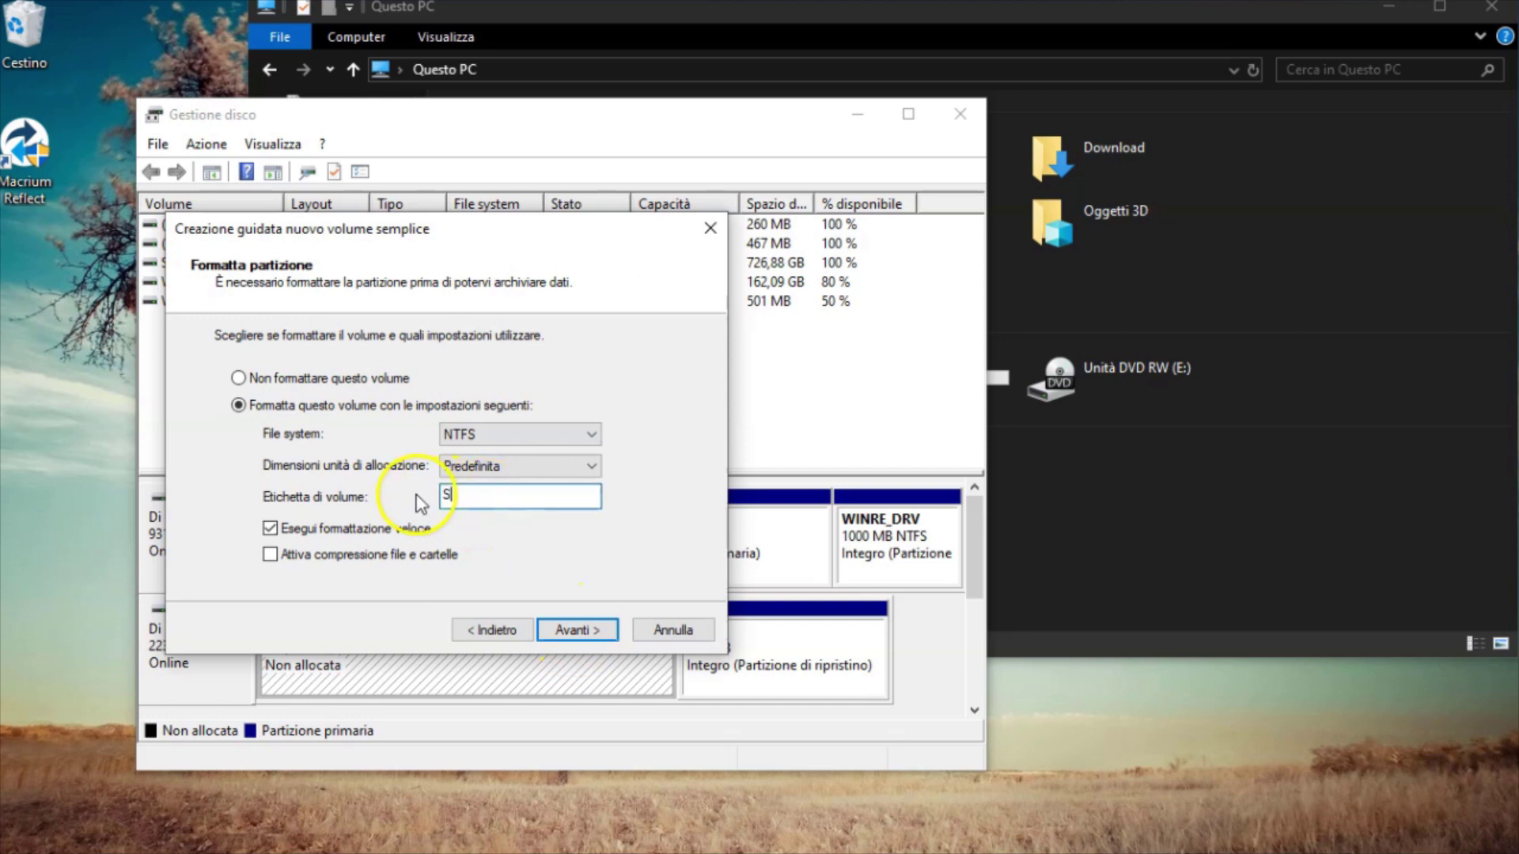
click(575, 630)
click(575, 631)
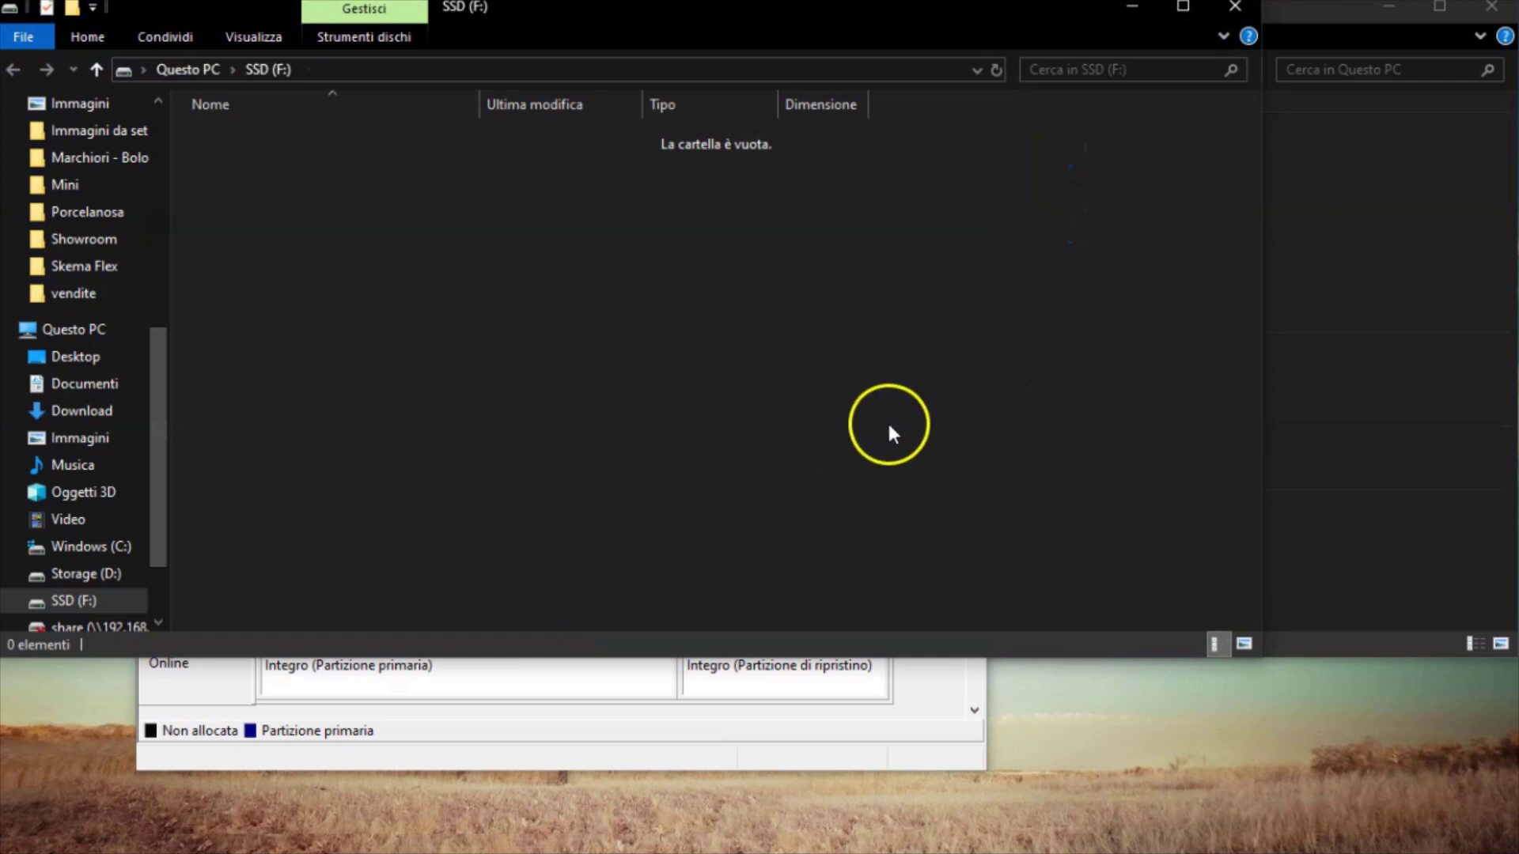
Step: Close the new volume's folder window, check the drives in Questo PC, and return to Gestione disco
click(1235, 6)
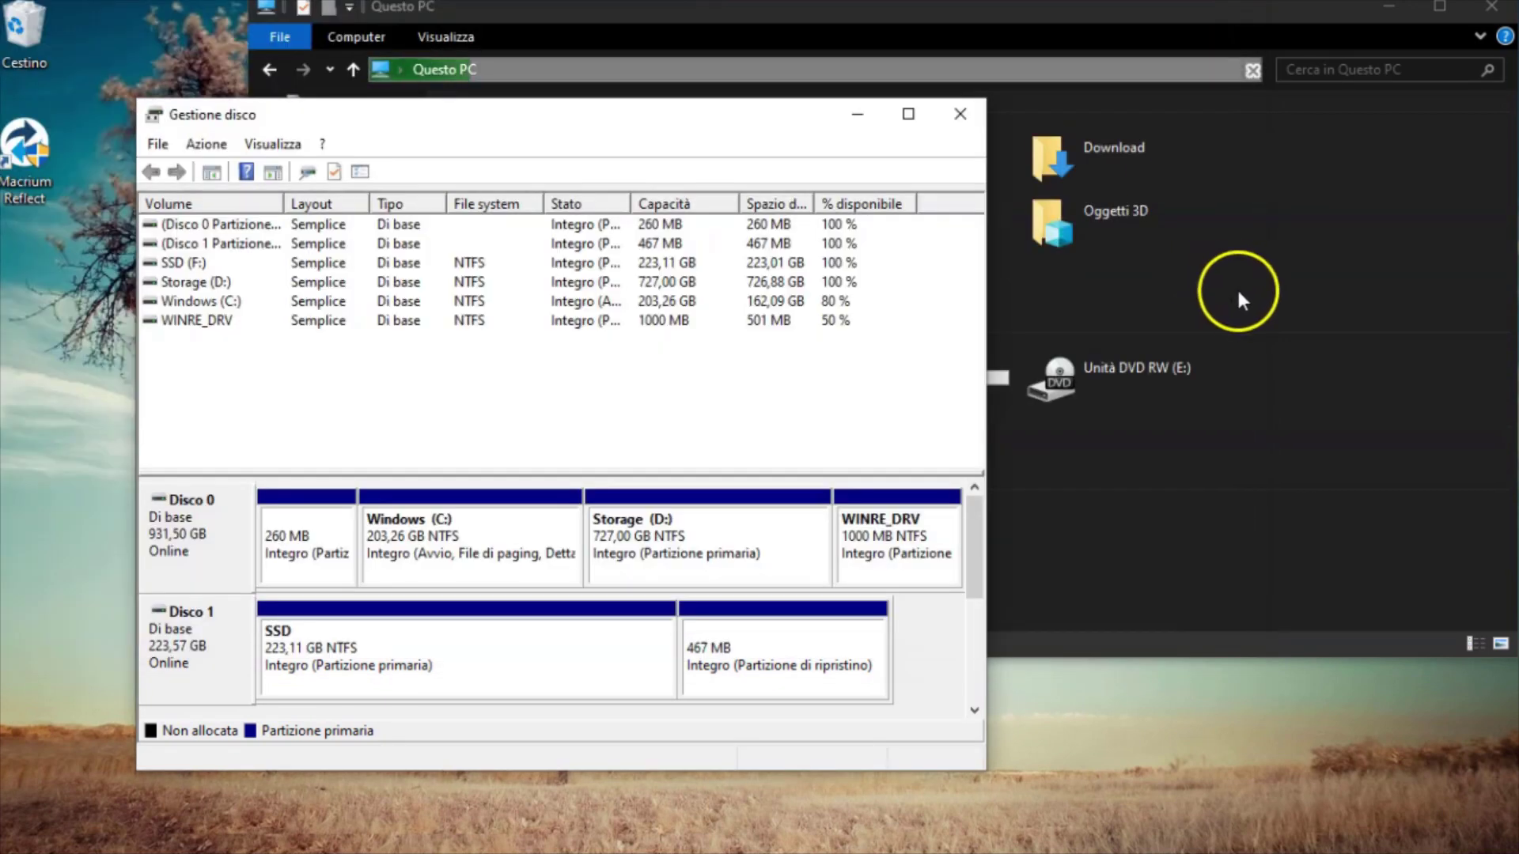
click(1239, 299)
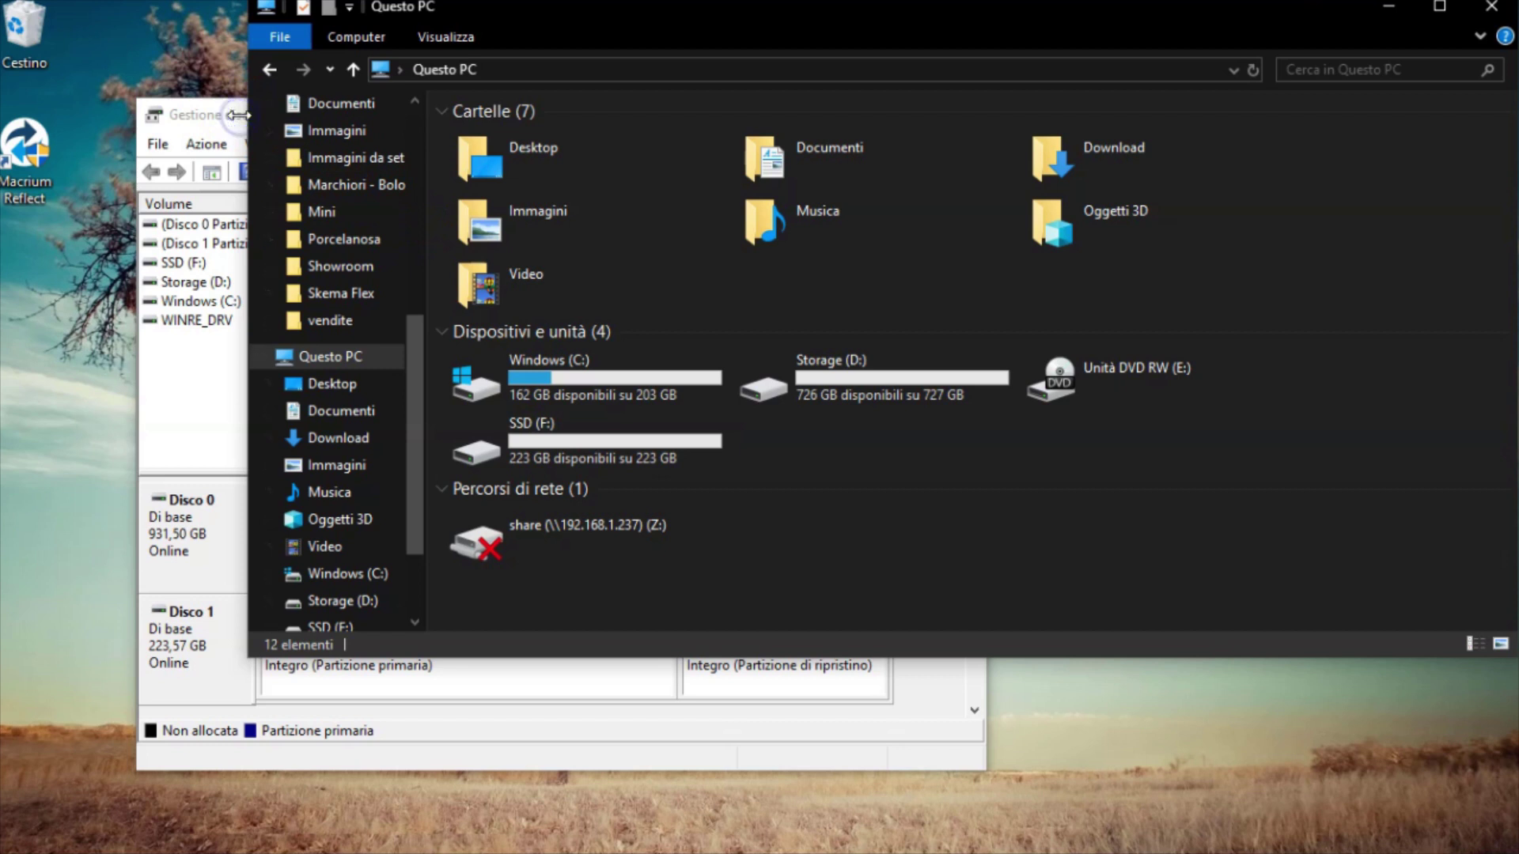
click(208, 115)
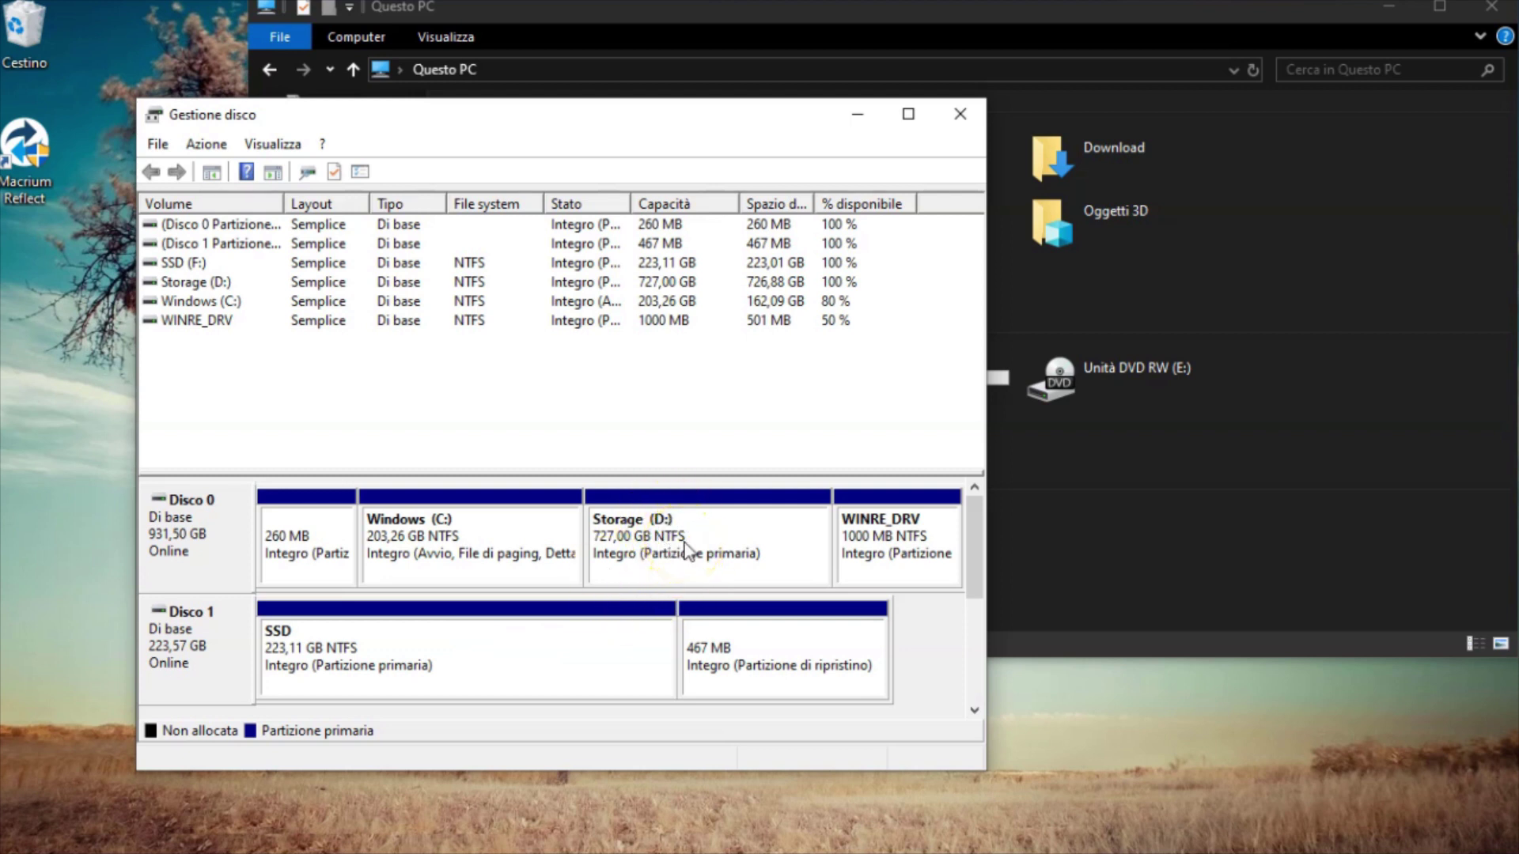
Step: Check how much space the Windows (C:) volume on Disco 0 can be reduced by, without reducing it
right_click(512, 534)
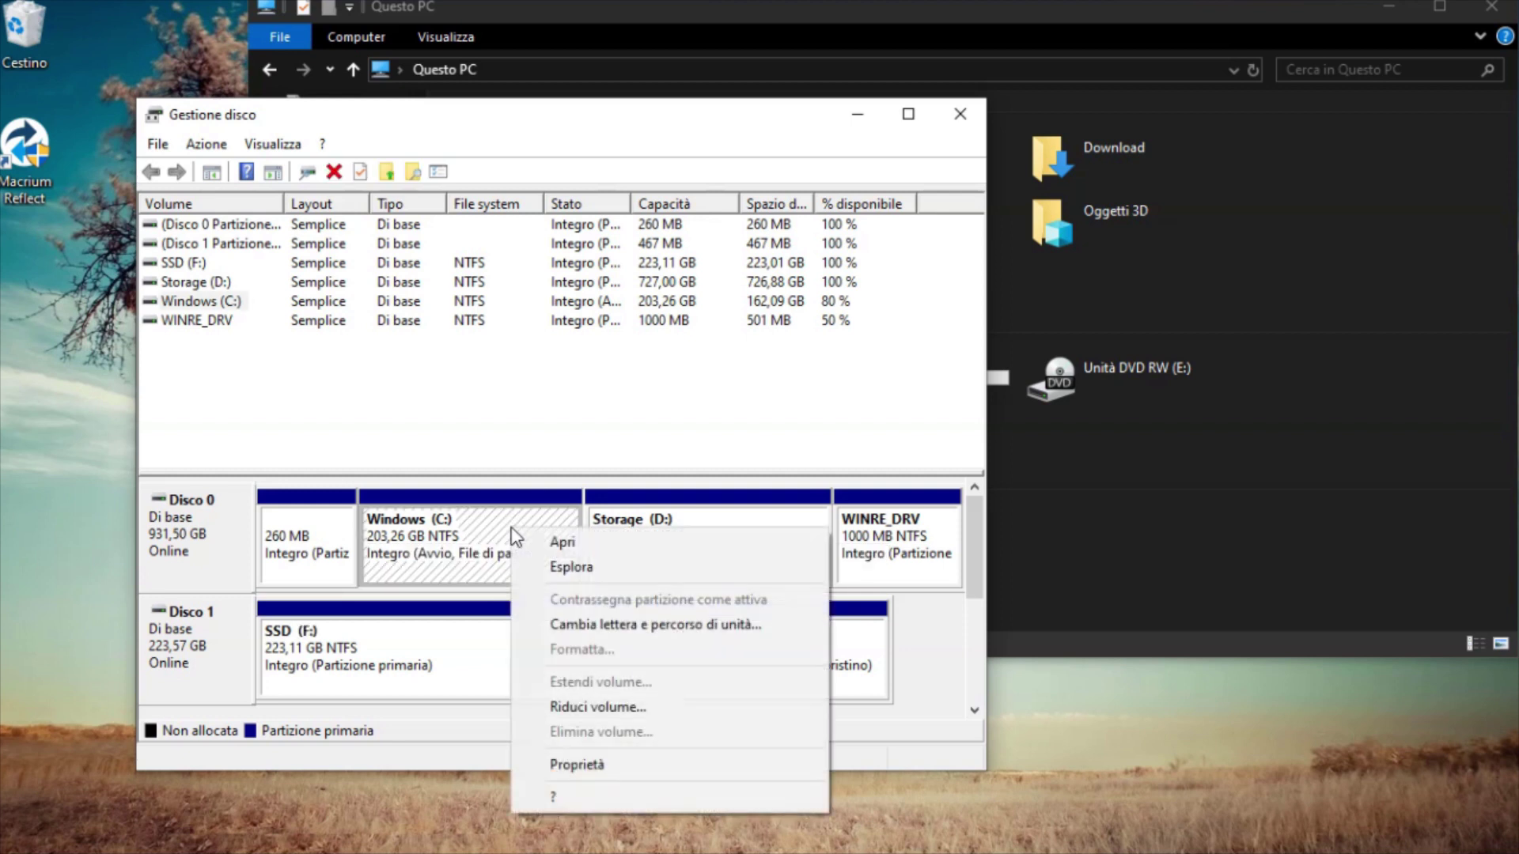
click(601, 710)
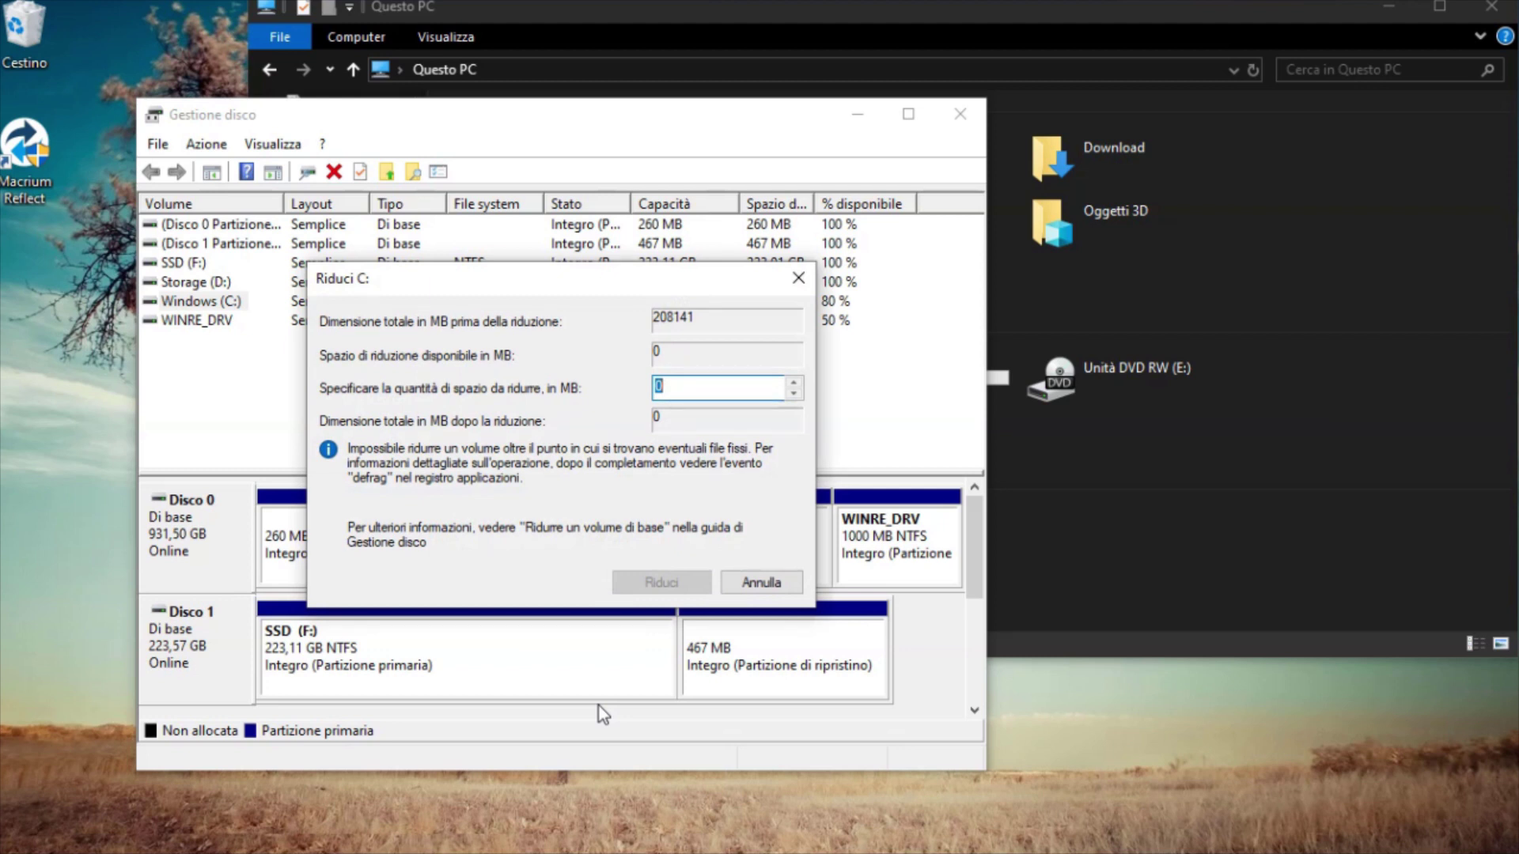
click(761, 584)
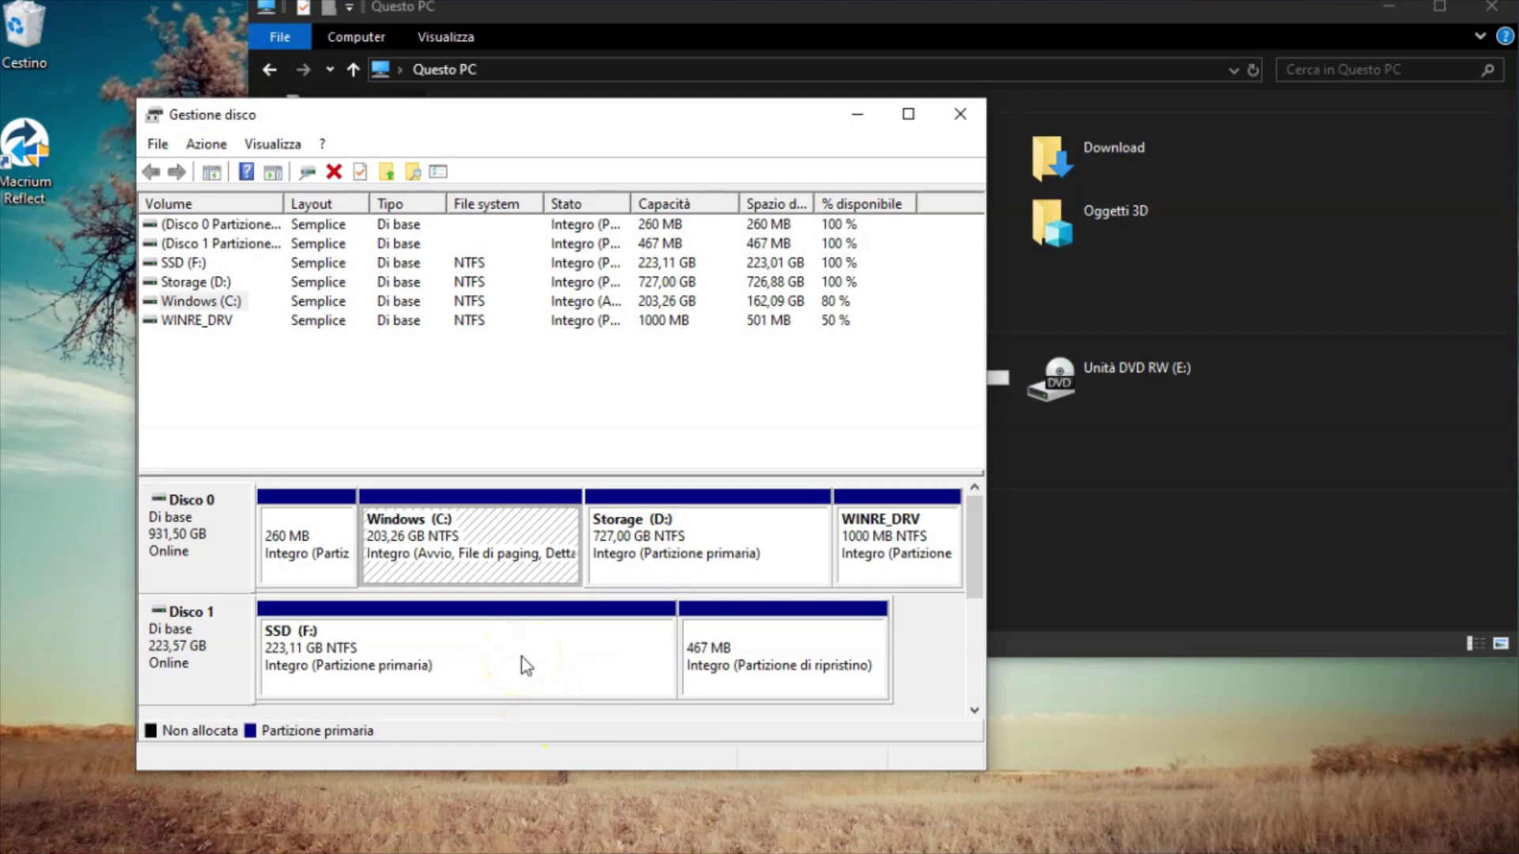
Step: Close Gestione disco and launch Macrium Reflect from the desktop, allowing it to run
click(955, 117)
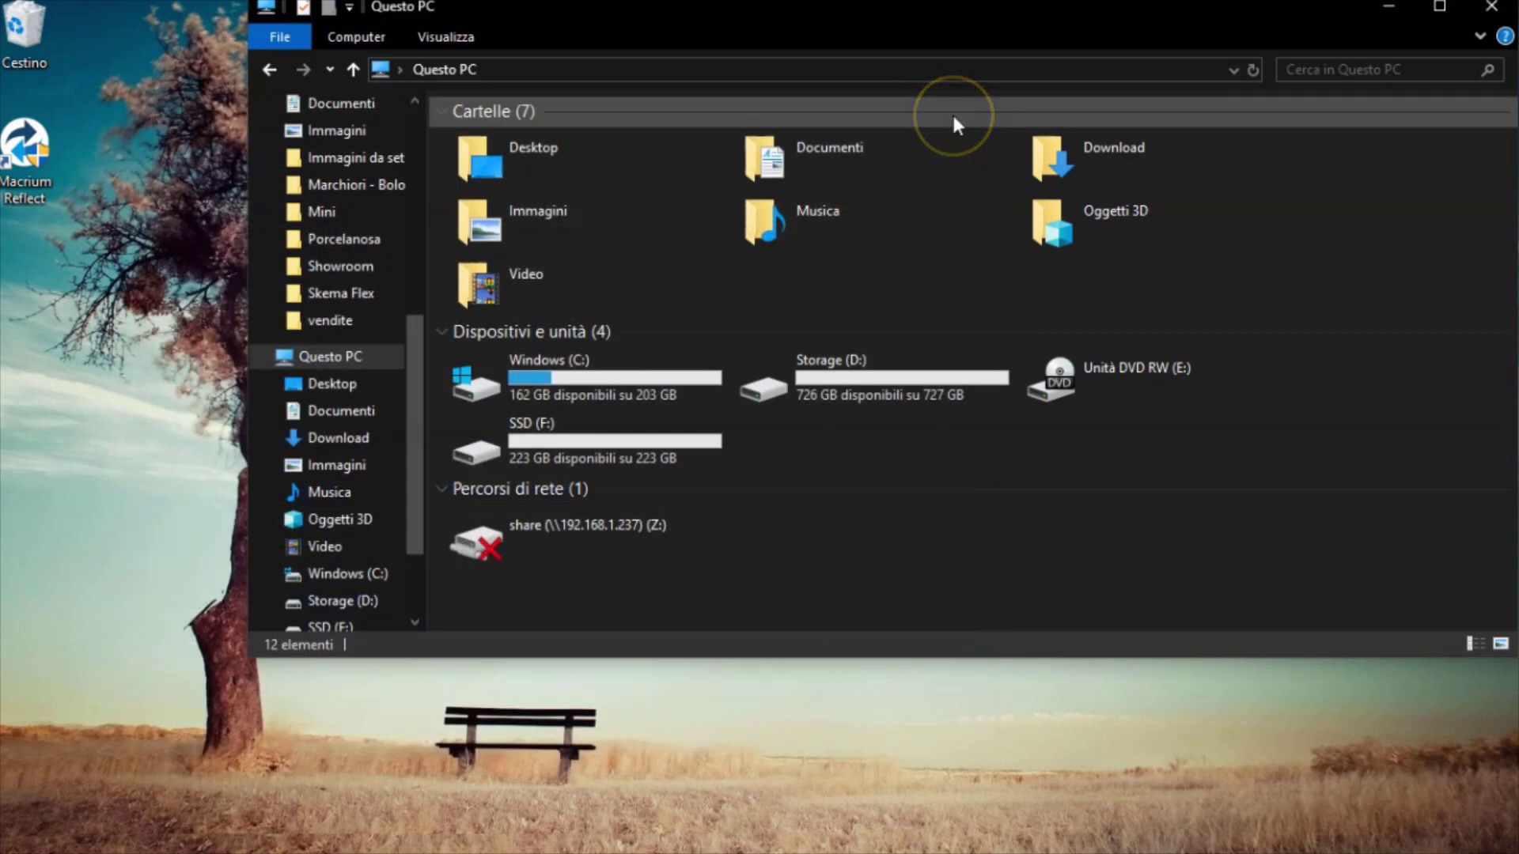
double_click(20, 138)
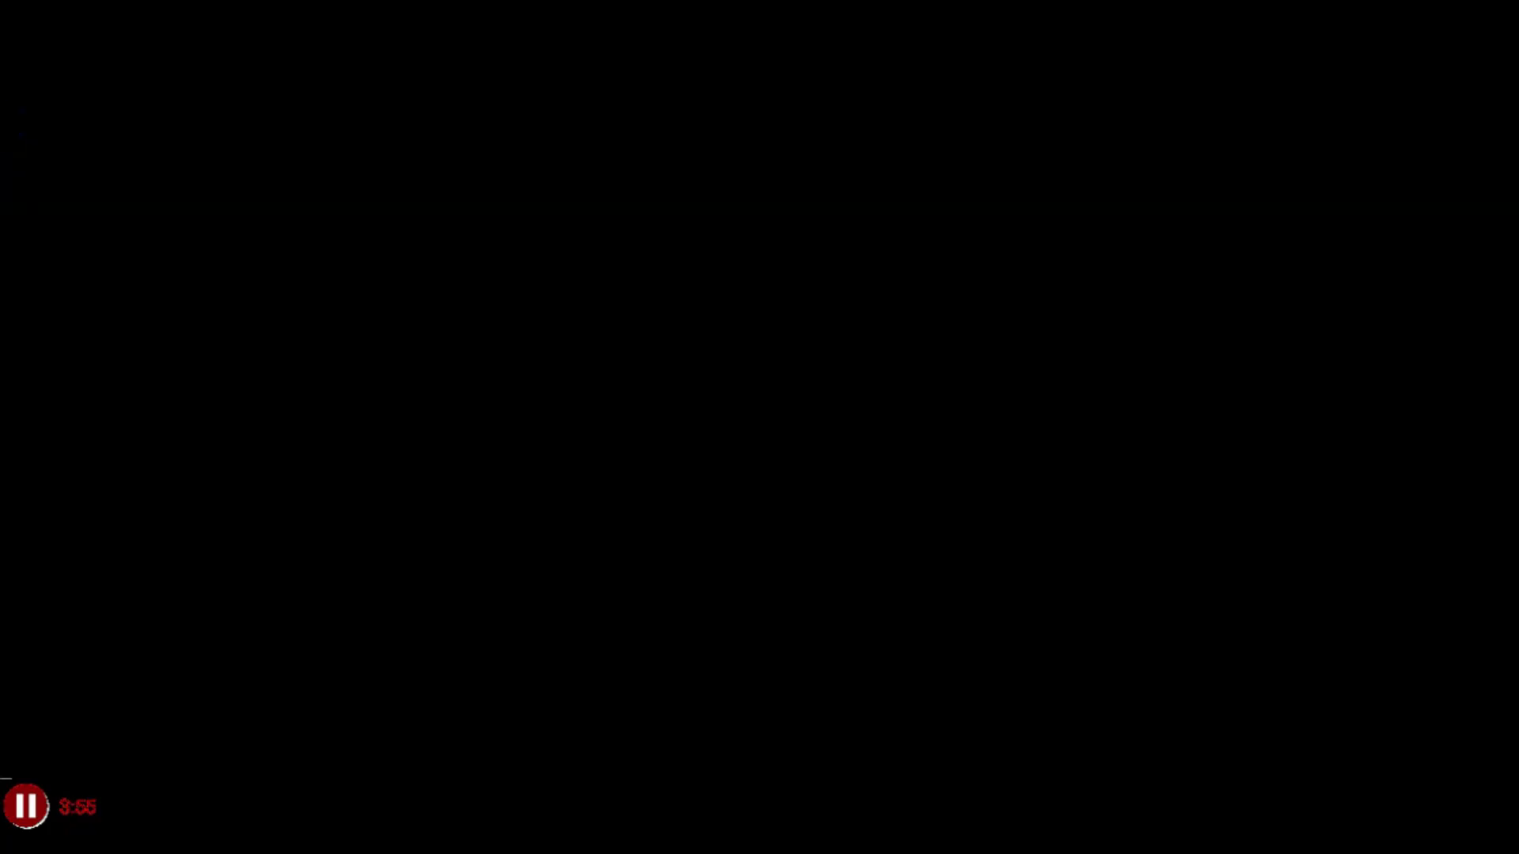
click(652, 558)
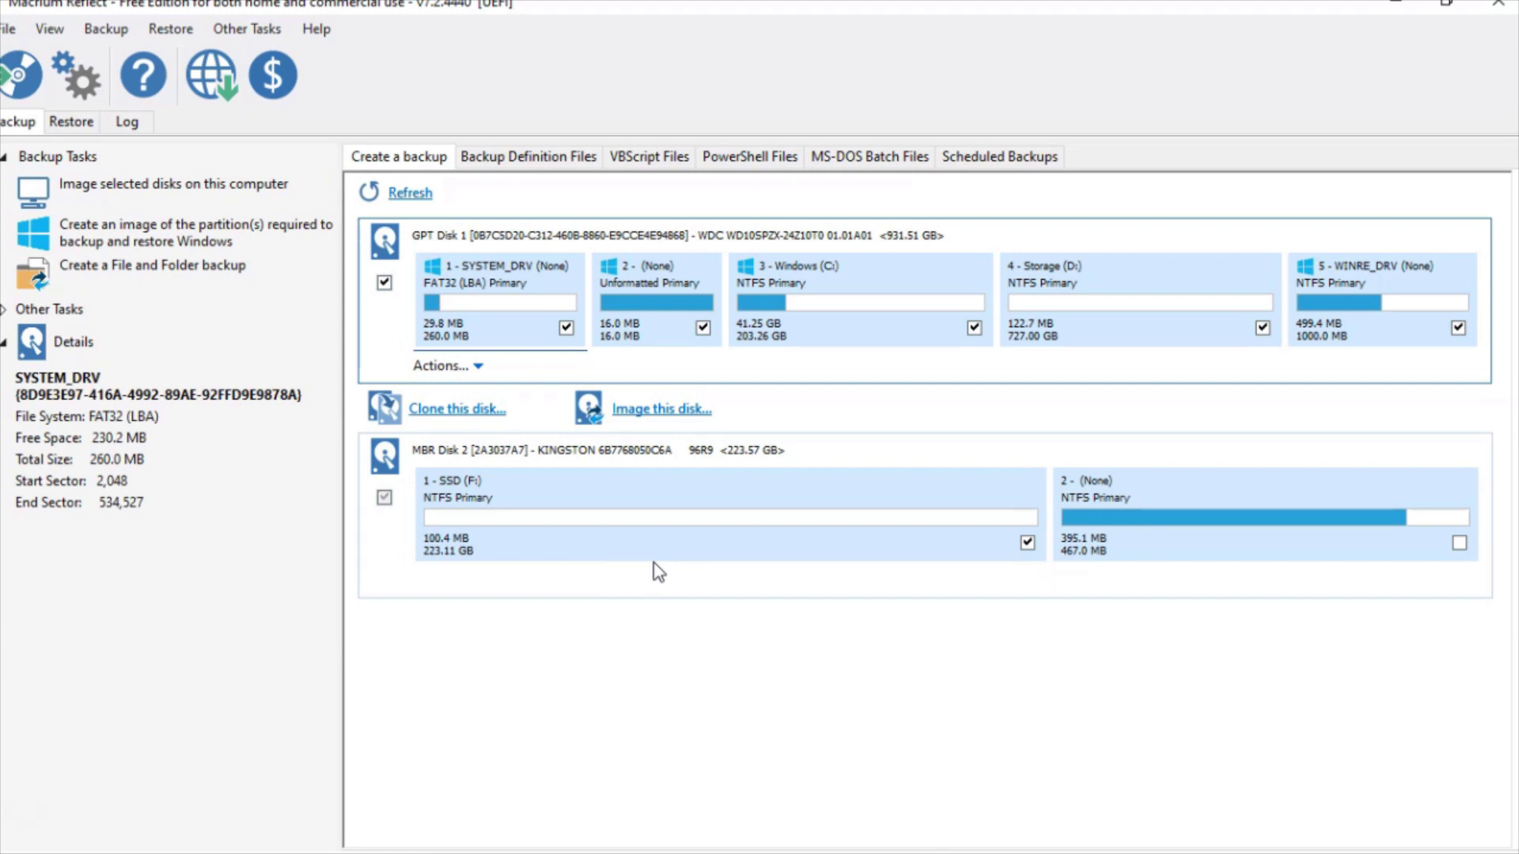
Step: Start cloning GPT Disk 1 and select the 223.57 GB KINGSTON disk as the destination
click(445, 412)
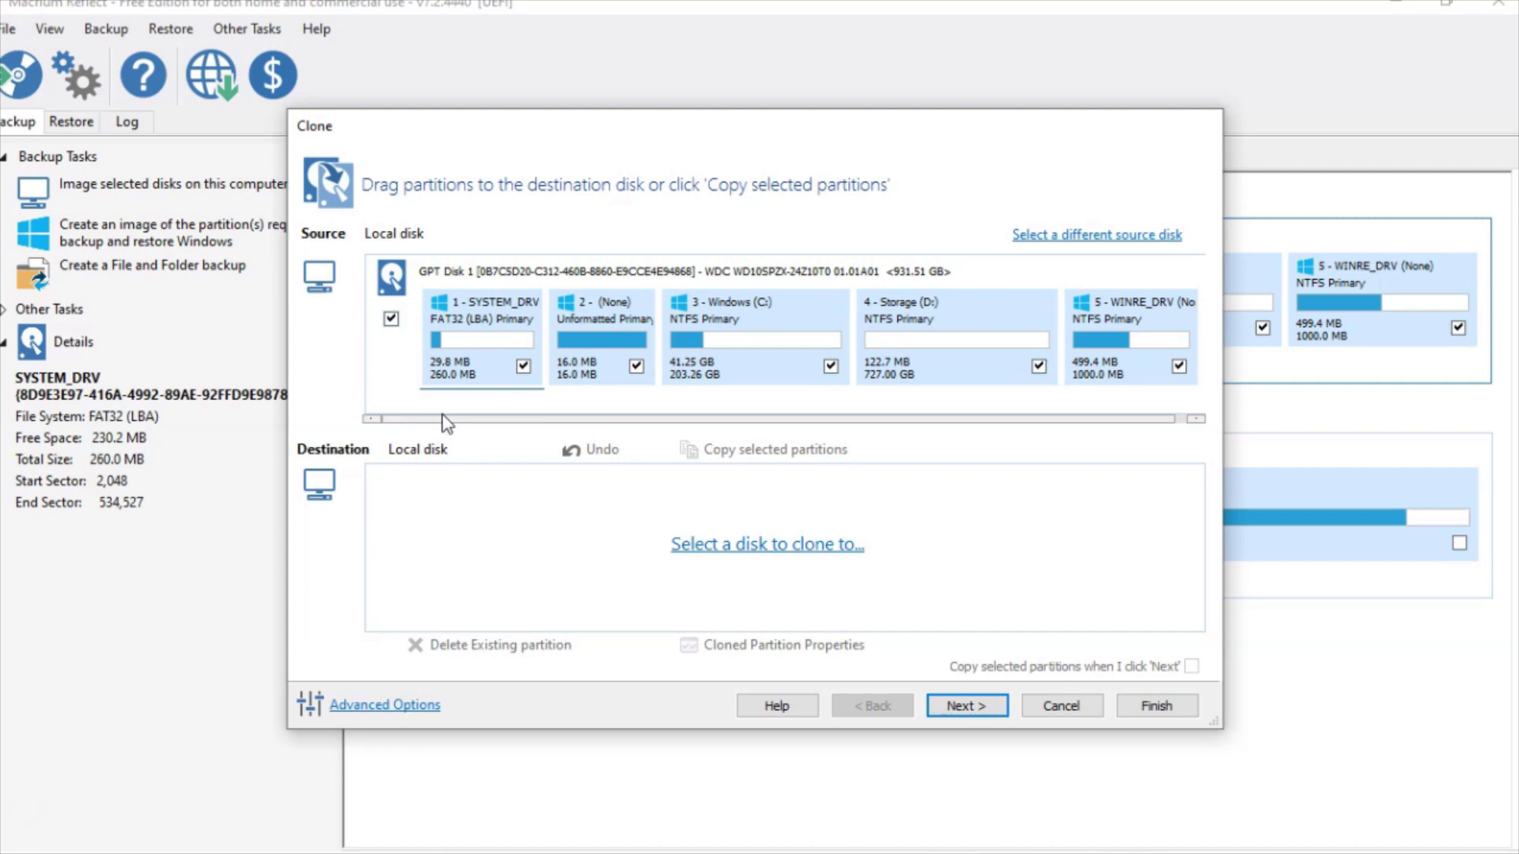
click(788, 538)
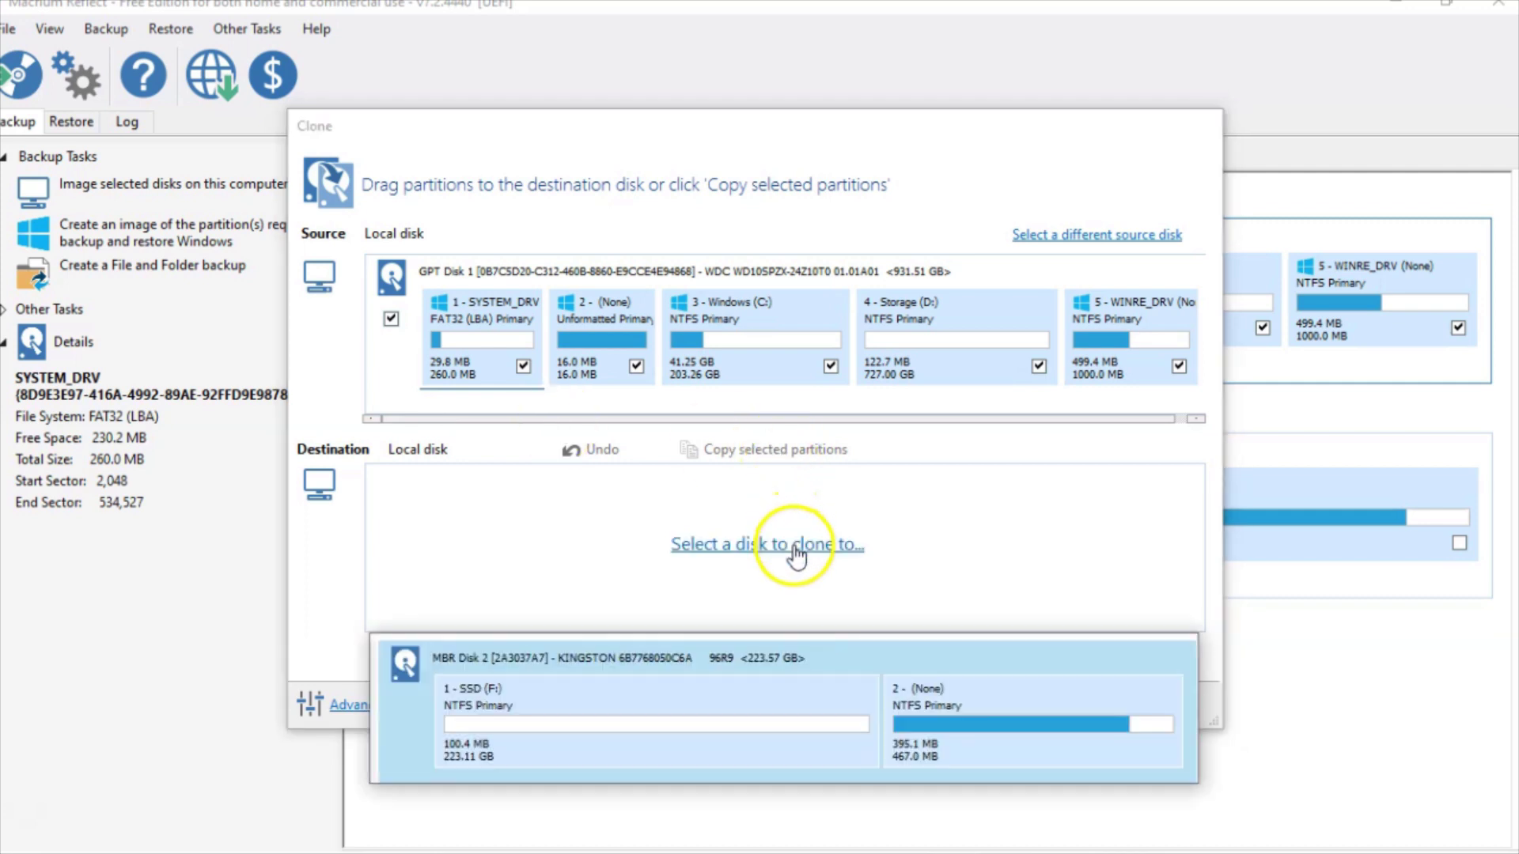
click(766, 676)
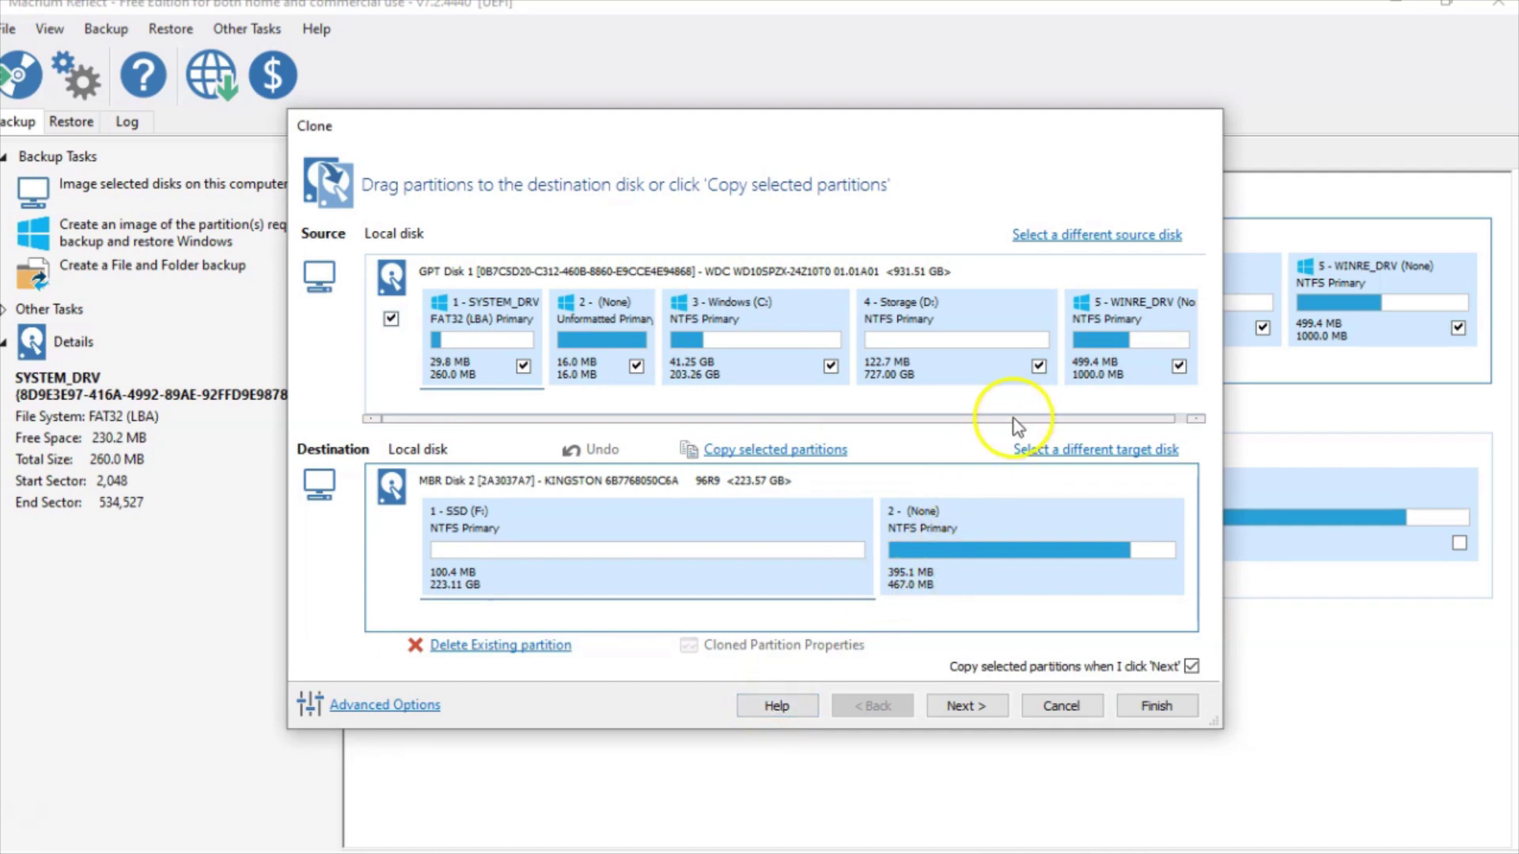
Step: Exclude the Storage (D:) partition, copy the selected partitions to the KINGSTON disk, and skip scheduling the clone
click(1031, 373)
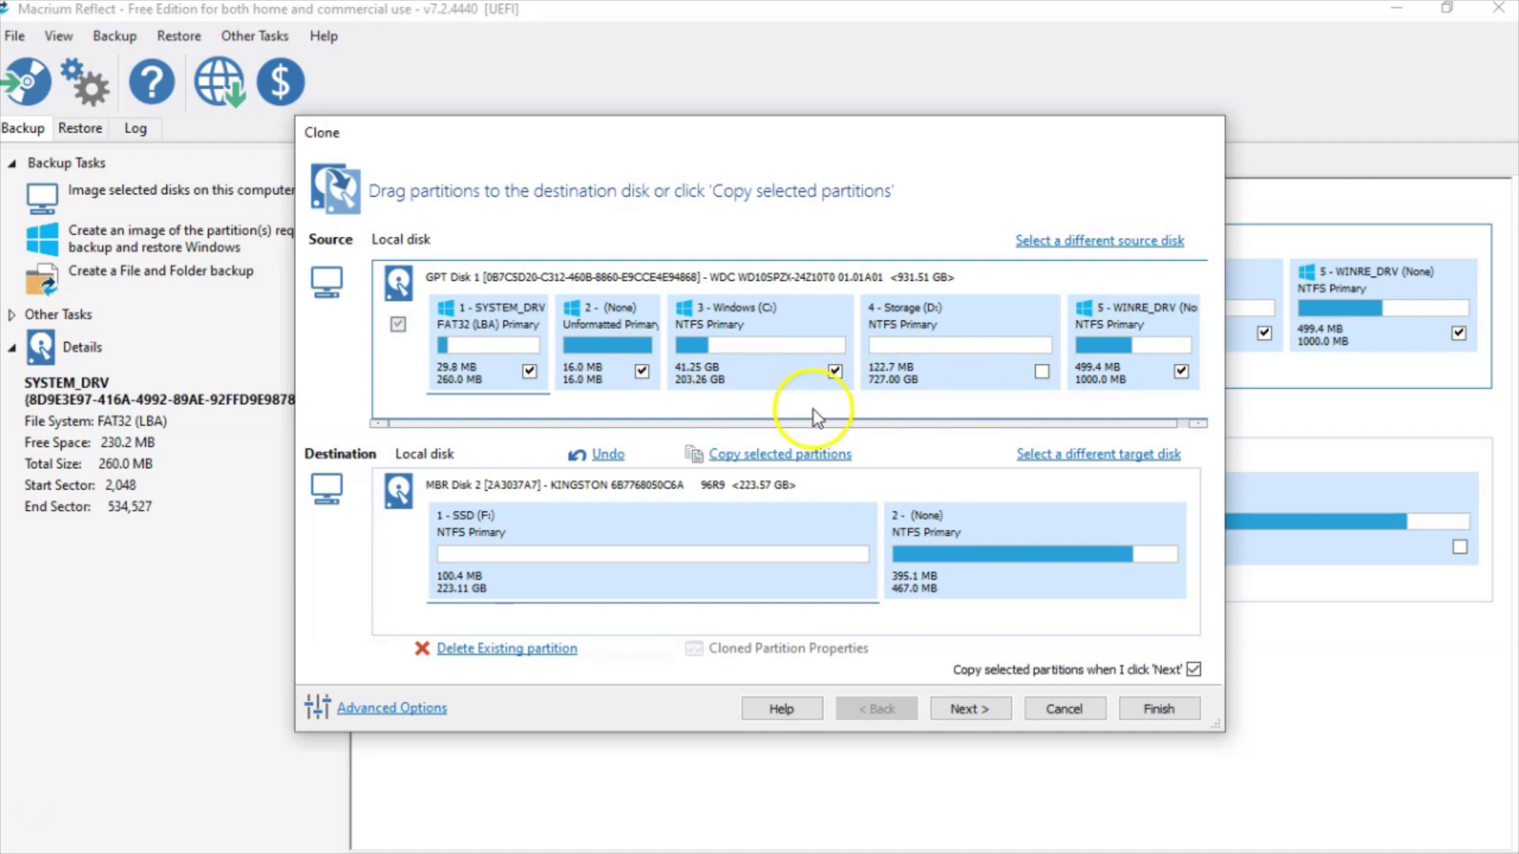
click(787, 463)
click(960, 709)
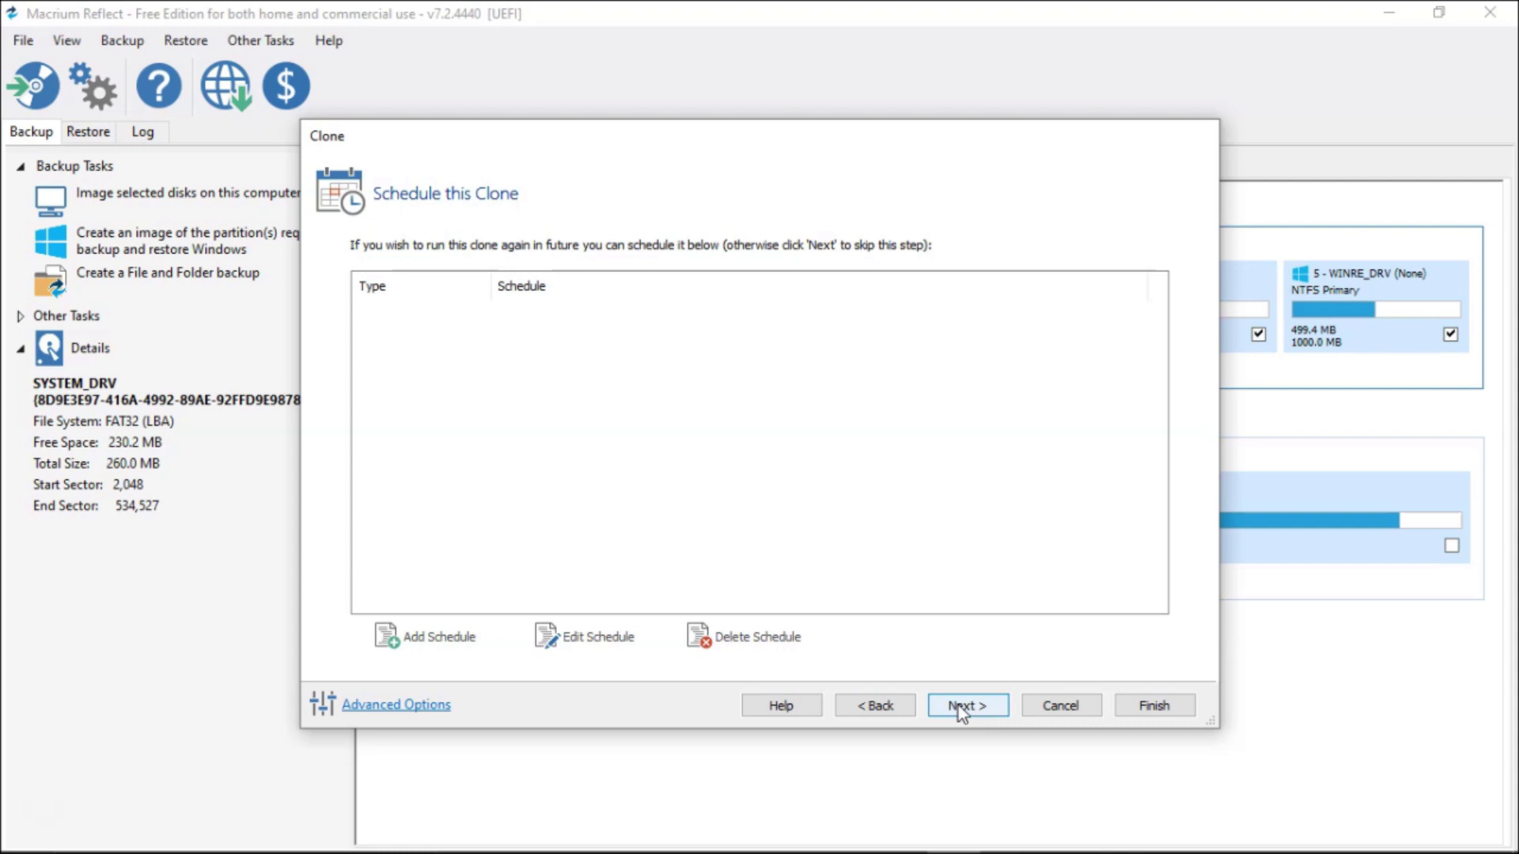
click(957, 706)
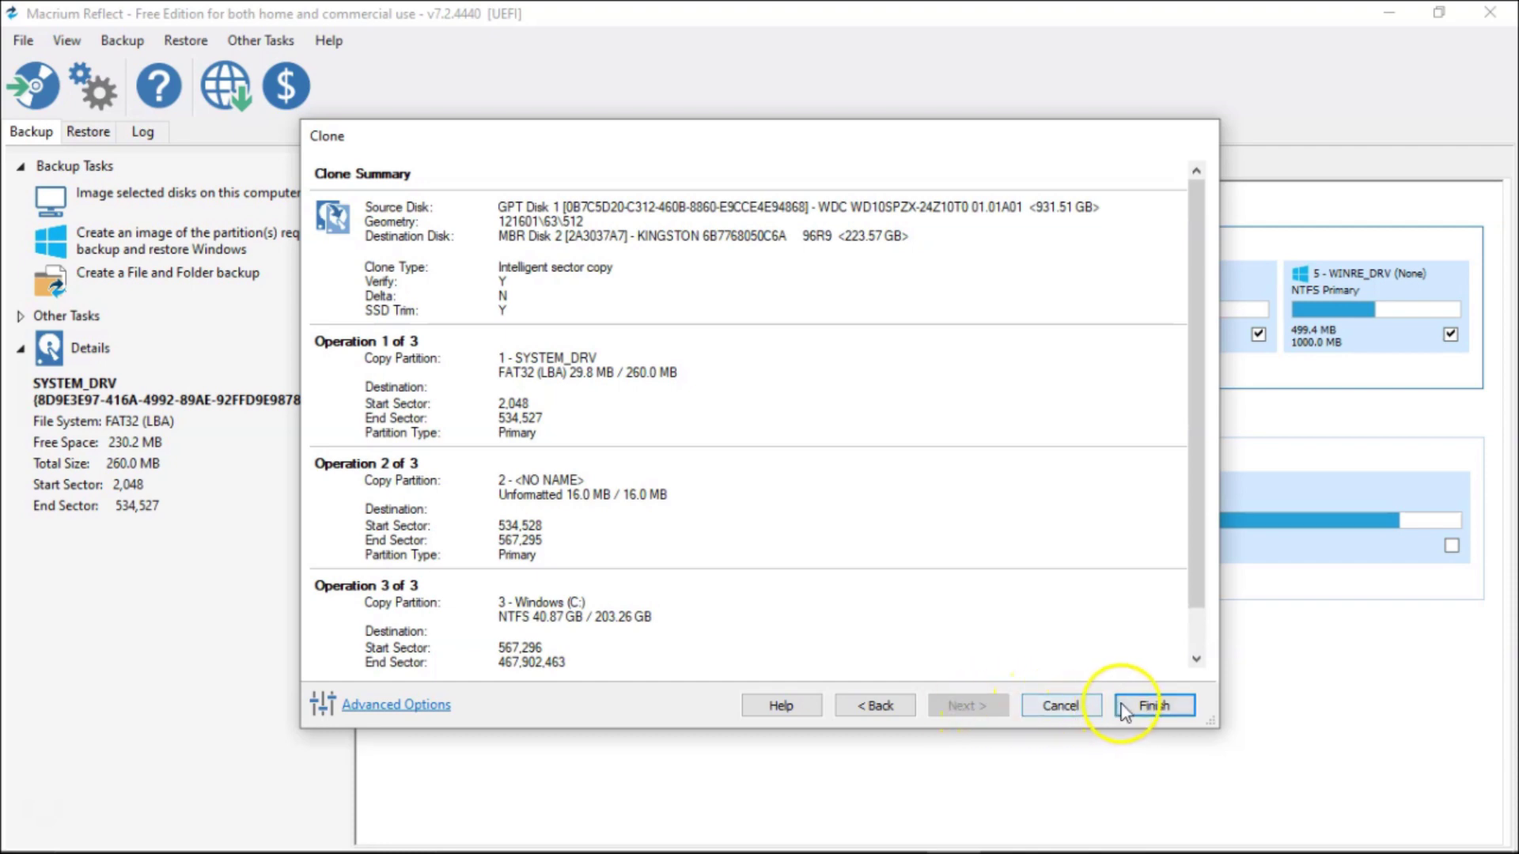
Step: Finish the clone setup, run it now with the definition saved as My Clone, and confirm overwriting the F: volume
click(1146, 704)
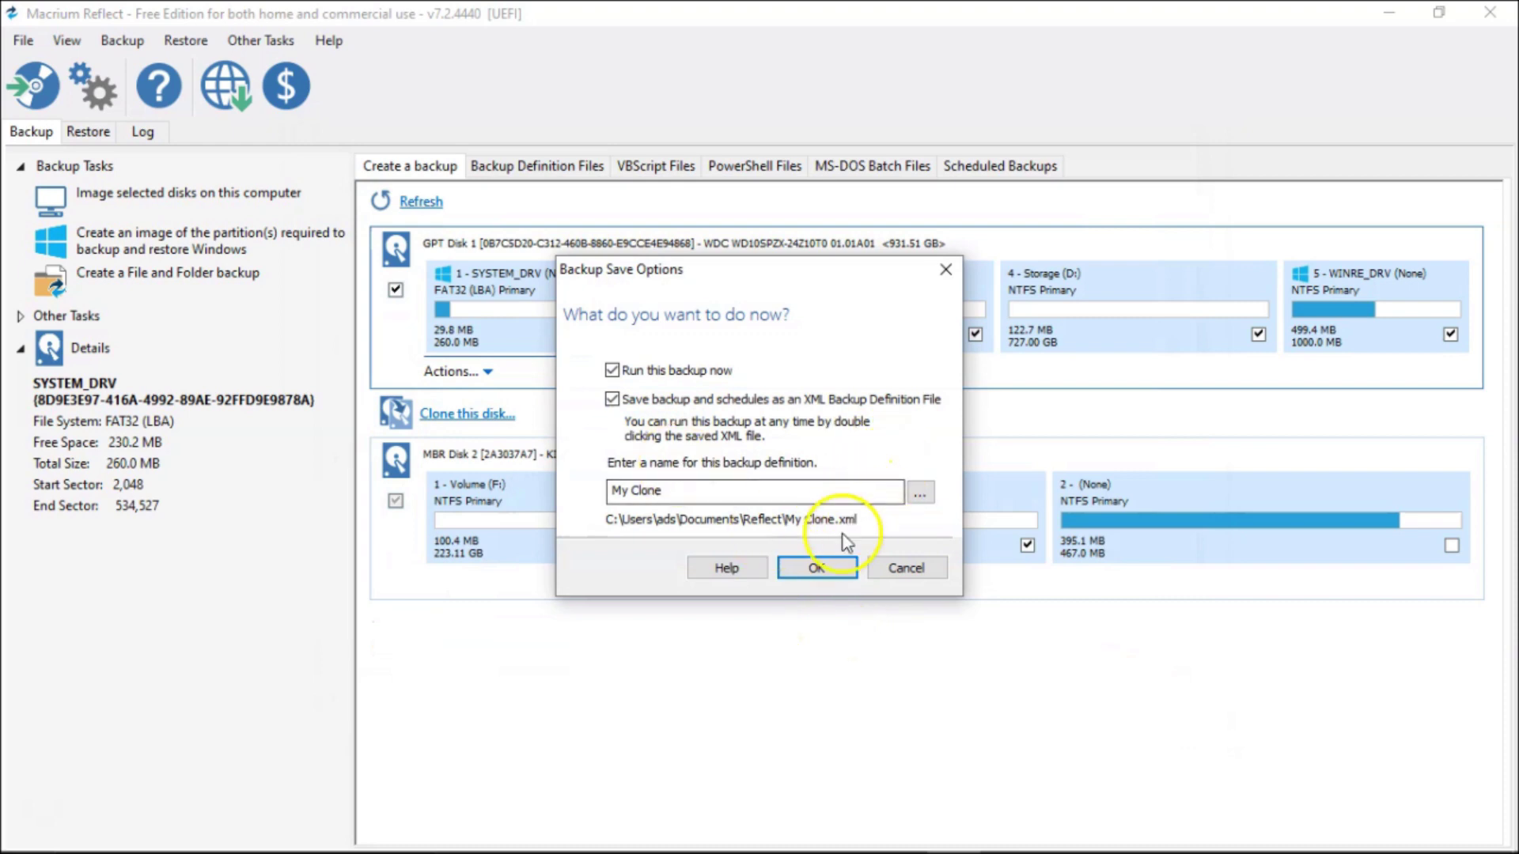
click(841, 569)
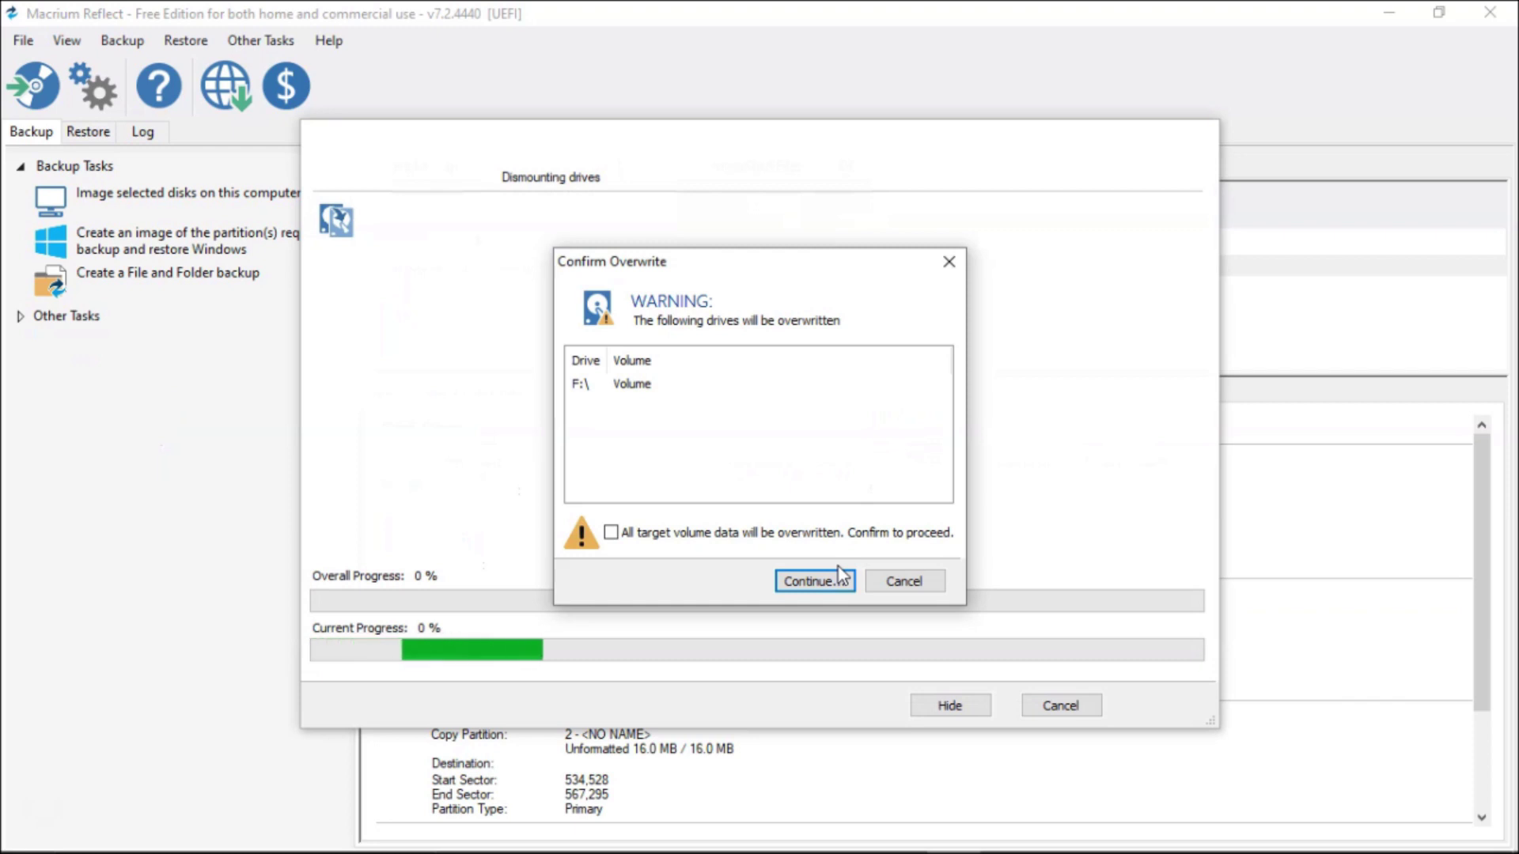
click(613, 532)
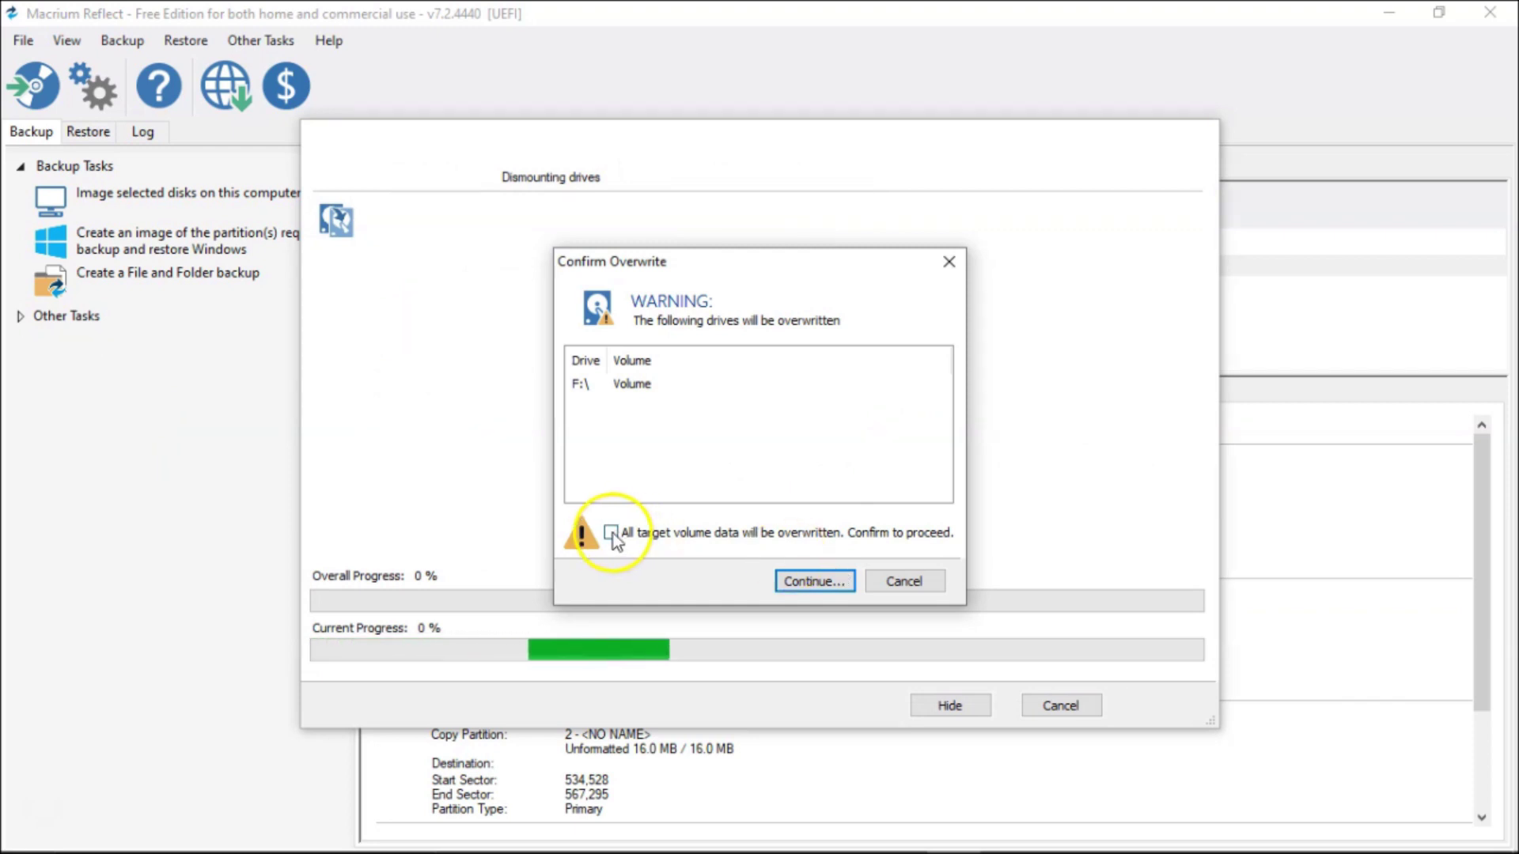
click(815, 583)
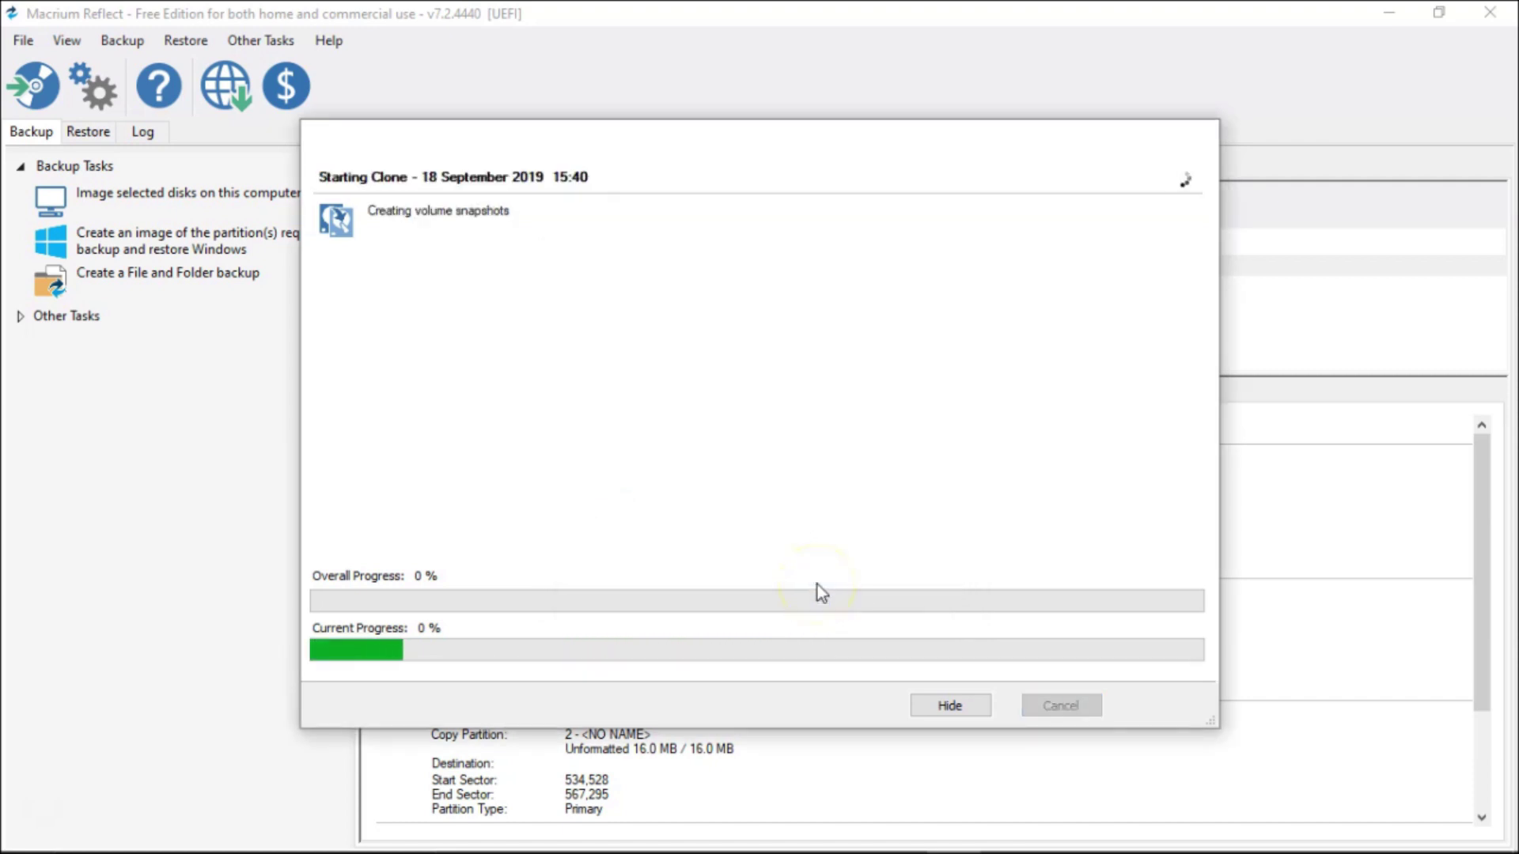